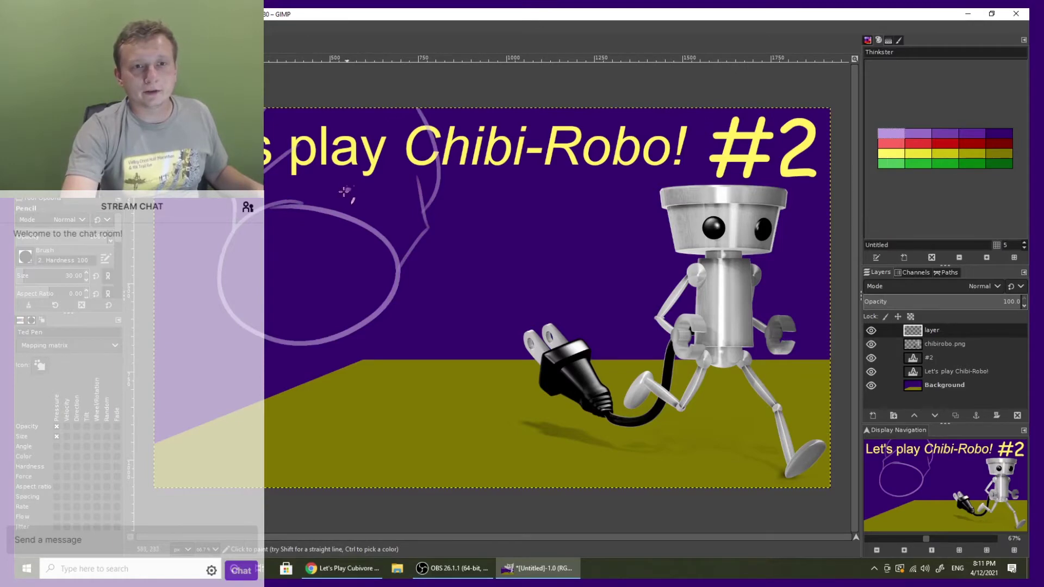
# - Sketch an exclamation mark above the character's round head, a small oval dot with a long narrow stroke over it
pyautogui.moveTo(344, 192); pyautogui.dragTo(354, 188)
pyautogui.moveTo(358, 143); pyautogui.dragTo(354, 169)
pyautogui.moveTo(363, 110); pyautogui.dragTo(357, 164)
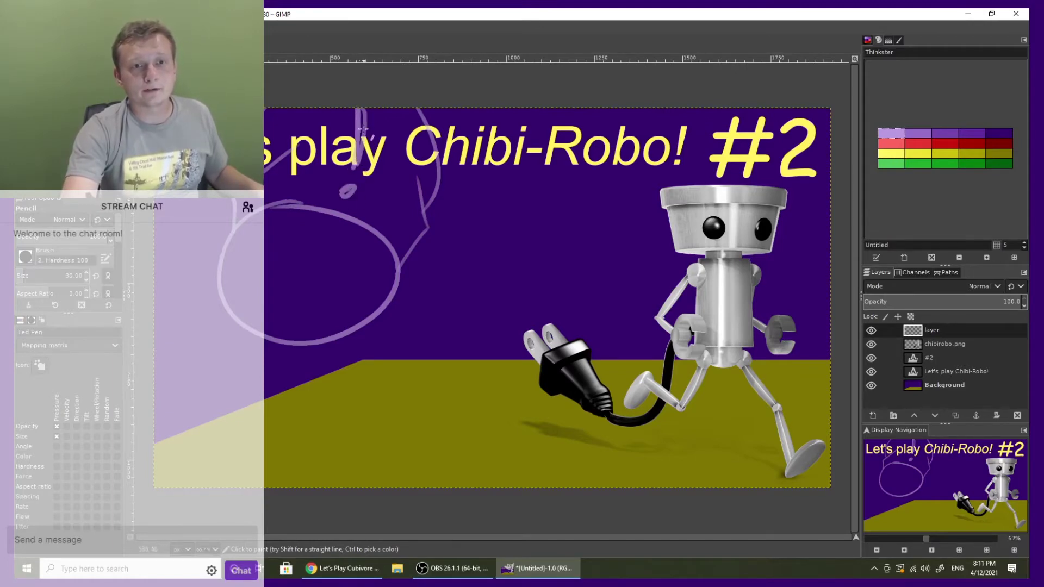
# - Sketch two tall oval eyes inside the head, each with a curved brow arching above it
pyautogui.moveTo(286, 223); pyautogui.dragTo(284, 224)
pyautogui.moveTo(361, 236); pyautogui.dragTo(359, 238)
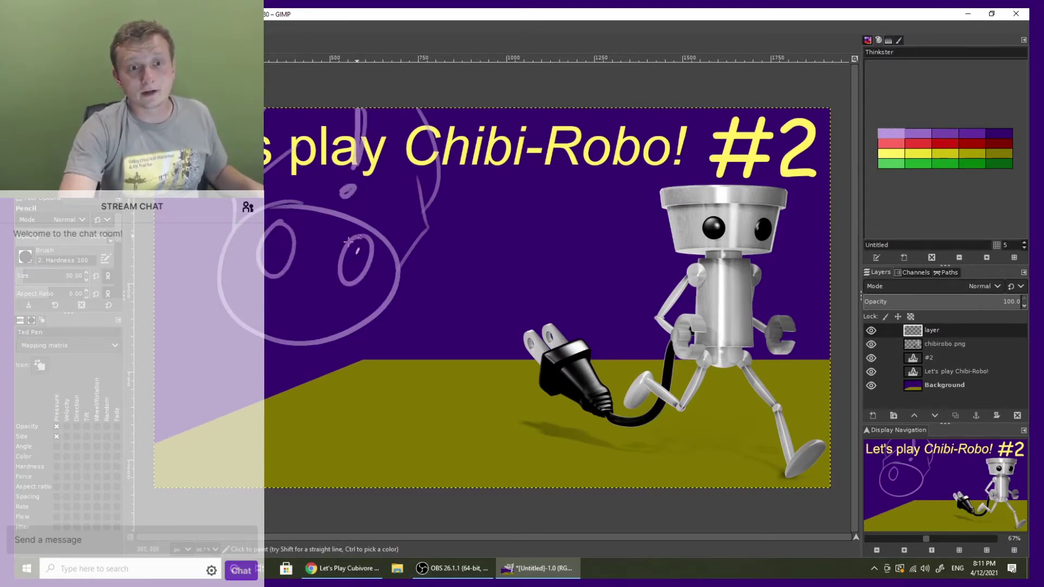
pyautogui.moveTo(267, 221)
pyautogui.mouseDown()
pyautogui.moveTo(345, 217)
pyautogui.moveTo(379, 239)
pyautogui.mouseUp()
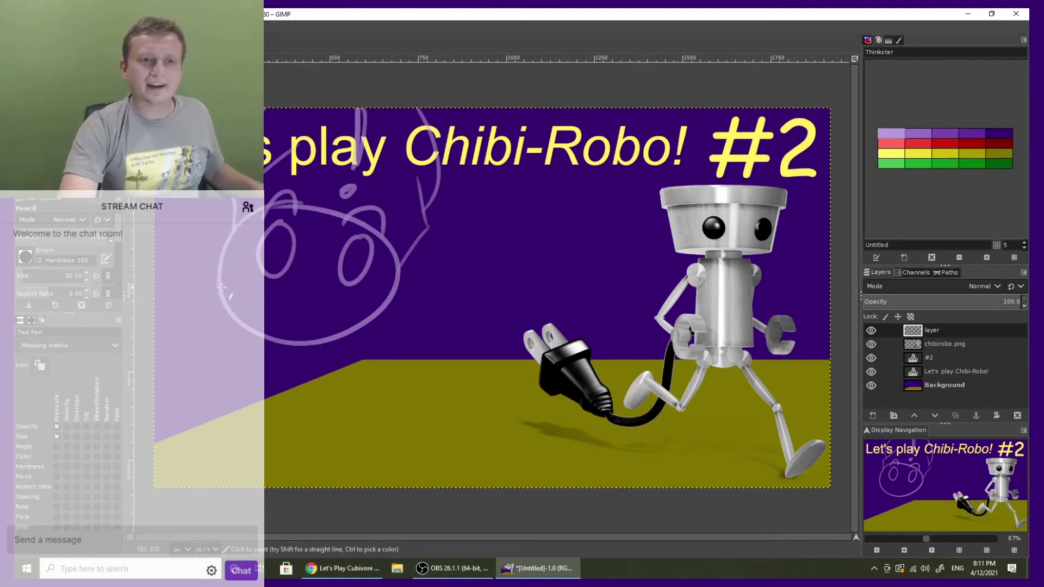
# - Sketch a wide frowning mouth across the lower face, with short lines slanting down from both of its ends
pyautogui.moveTo(258, 283); pyautogui.dragTo(365, 314)
pyautogui.hotkey('ctrl', 'z')
pyautogui.hotkey('ctrl', 'z')
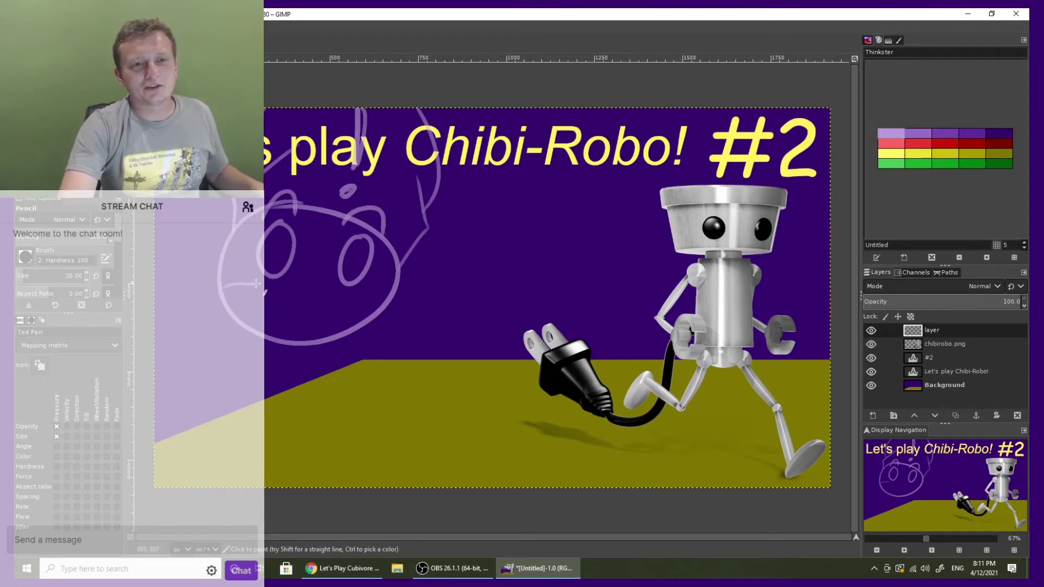
pyautogui.moveTo(257, 282); pyautogui.dragTo(364, 302)
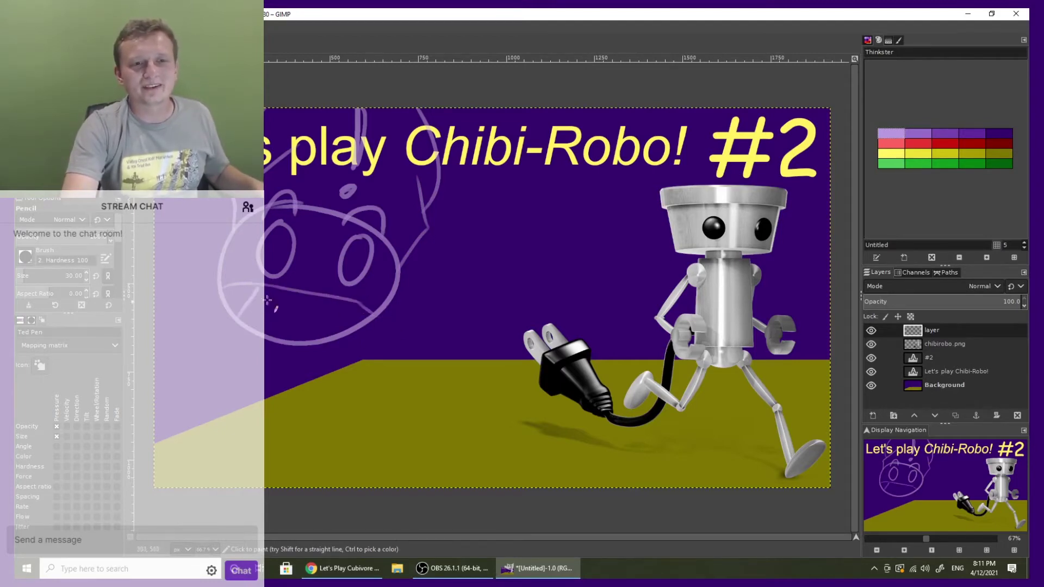
pyautogui.moveTo(348, 300); pyautogui.dragTo(347, 332)
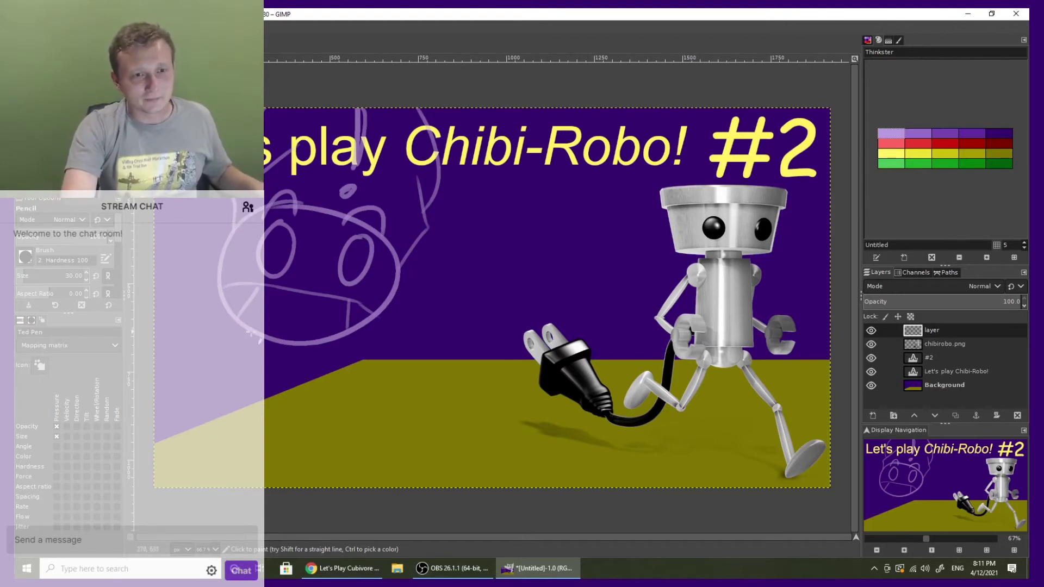
# - Sketch the character's body as two long lines running down from the head, leaving out the trial arc beside them
pyautogui.moveTo(250, 334); pyautogui.dragTo(159, 413)
pyautogui.moveTo(293, 347); pyautogui.dragTo(289, 425)
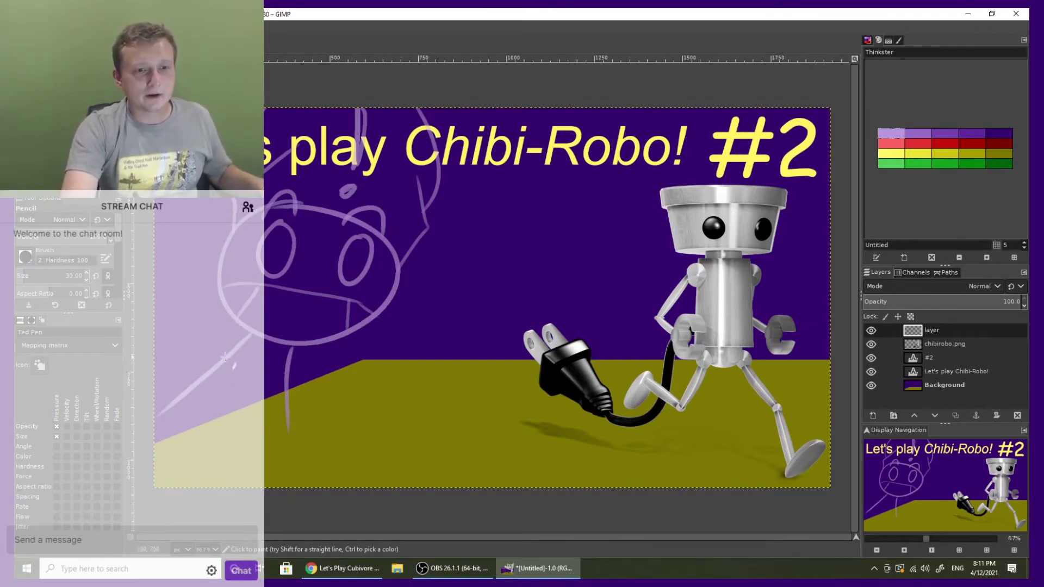
pyautogui.moveTo(234, 358)
pyautogui.mouseDown()
pyautogui.moveTo(203, 358)
pyautogui.moveTo(205, 383)
pyautogui.mouseUp()
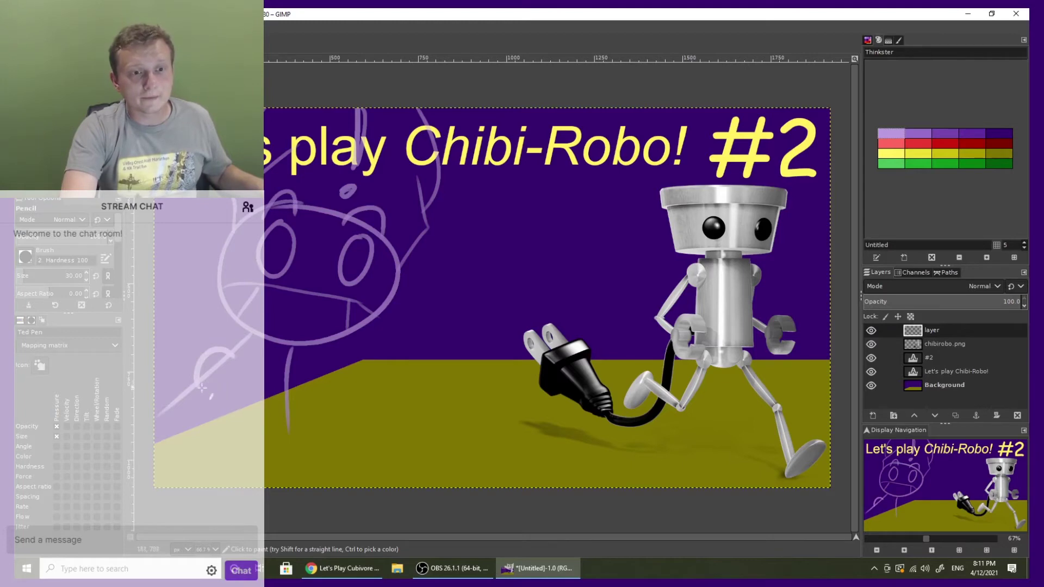
pyautogui.press('ctrl')
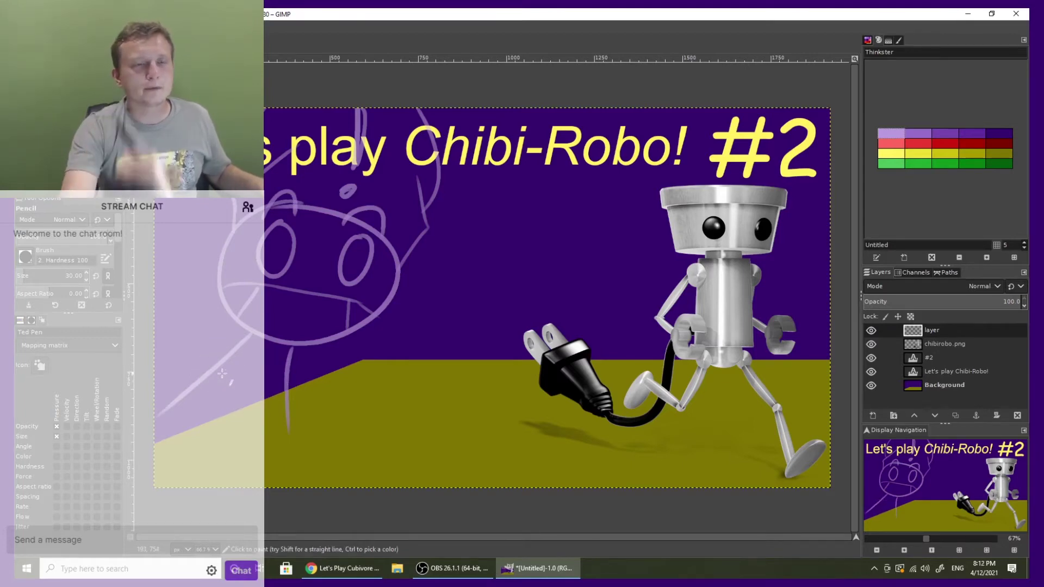
# - Move the character sketch layer upward and slightly to the right on the canvas
pyautogui.press('m')
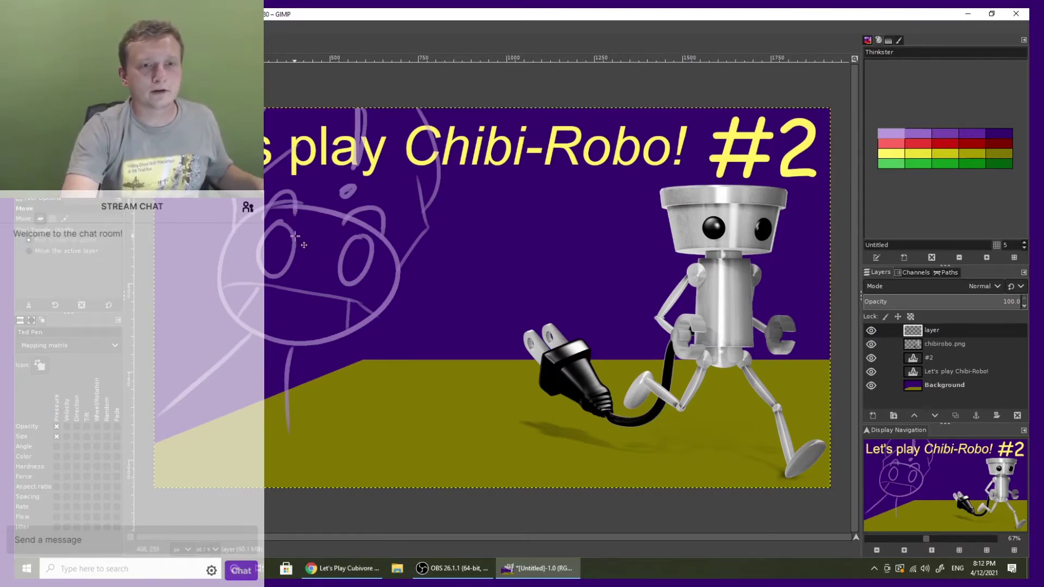
pyautogui.moveTo(296, 231)
pyautogui.mouseDown()
pyautogui.moveTo(310, 197)
pyautogui.moveTo(299, 199)
pyautogui.mouseUp()
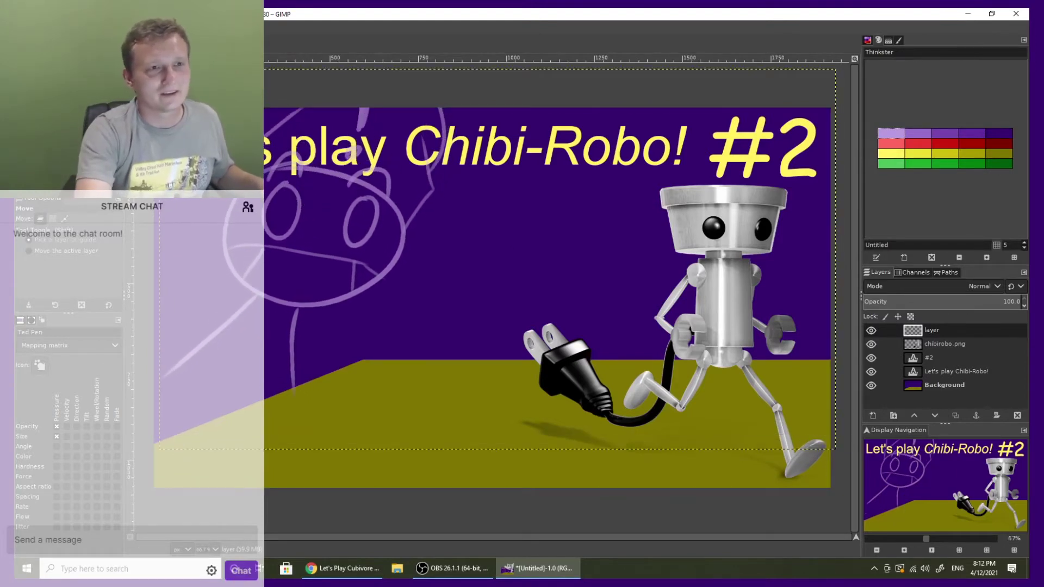
# - Expand the sketch layer to the image size and sketch the character's arms and hands around the body lines
pyautogui.press('n')
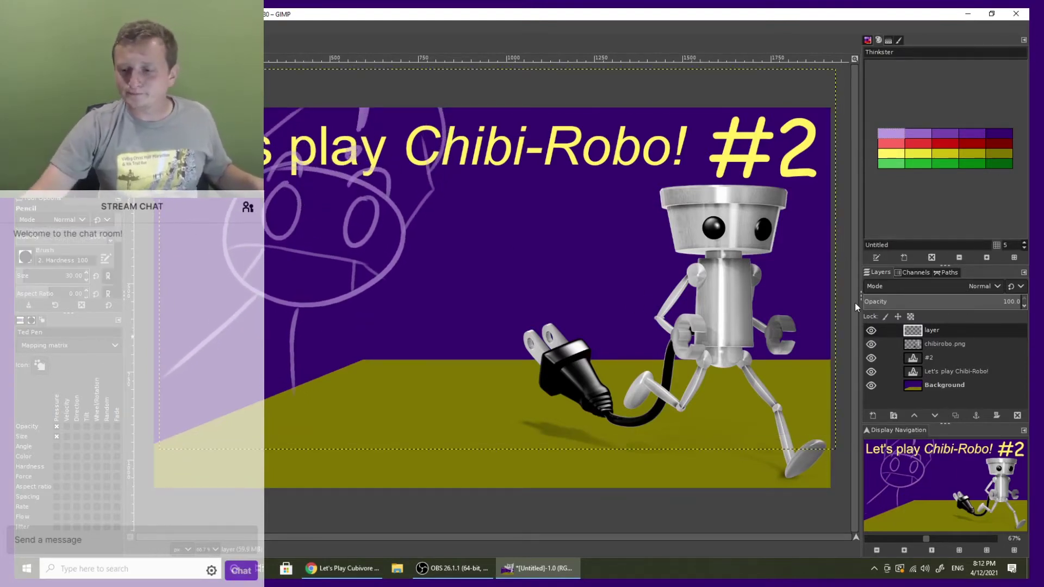
pyautogui.rightClick(934, 330)
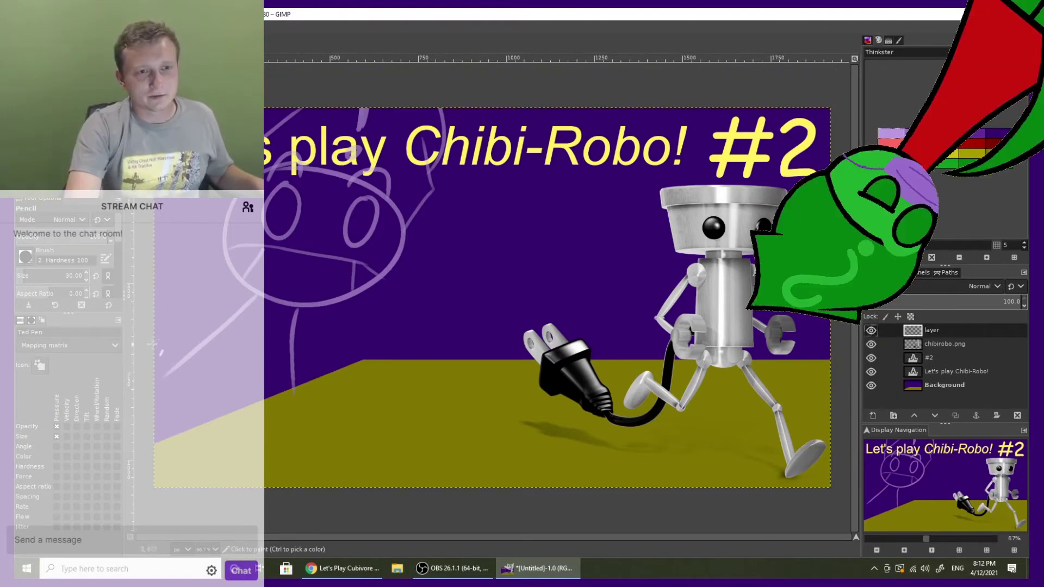
pyautogui.moveTo(160, 345); pyautogui.dragTo(221, 348)
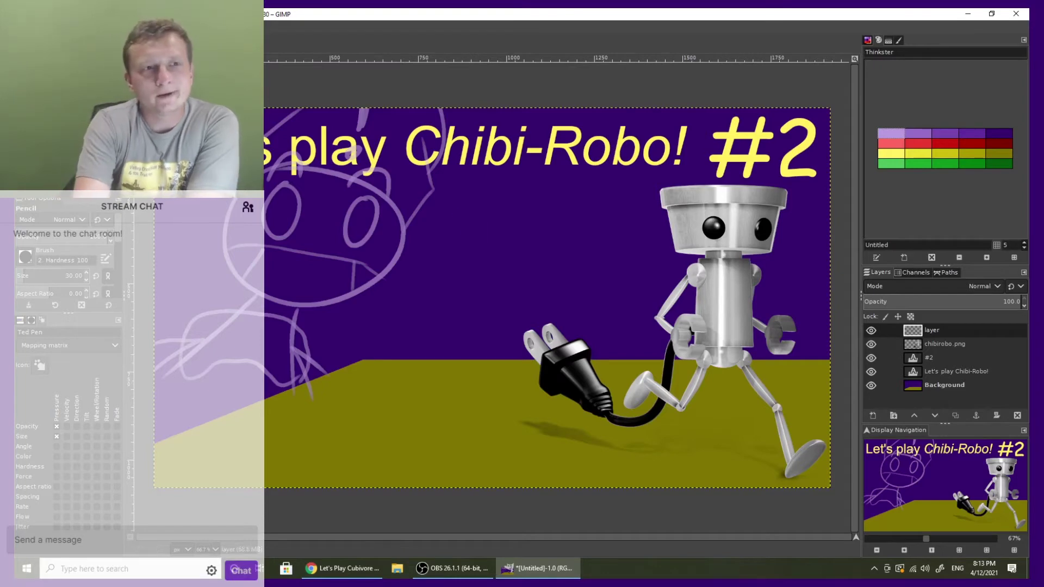
# - Move the chibirobo.png layer left so the robot stands near the middle of the thumbnail
pyautogui.press('m')
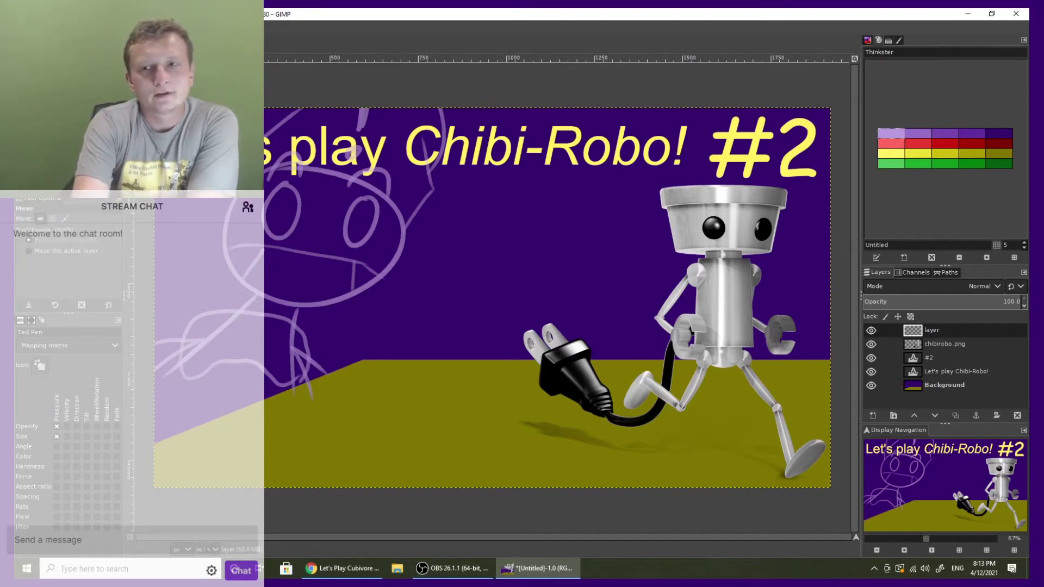
pyautogui.click(943, 343)
pyautogui.moveTo(747, 230); pyautogui.dragTo(564, 233)
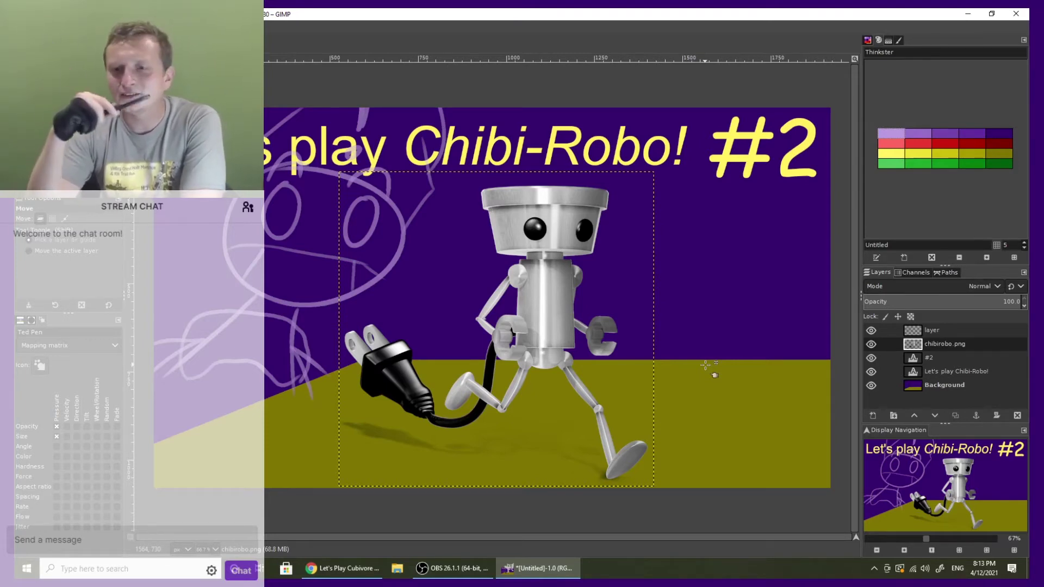
# - On the top sketch layer, sketch a mug with a rounded base and a left-side handle in the space right of the robot
pyautogui.press('pageup')
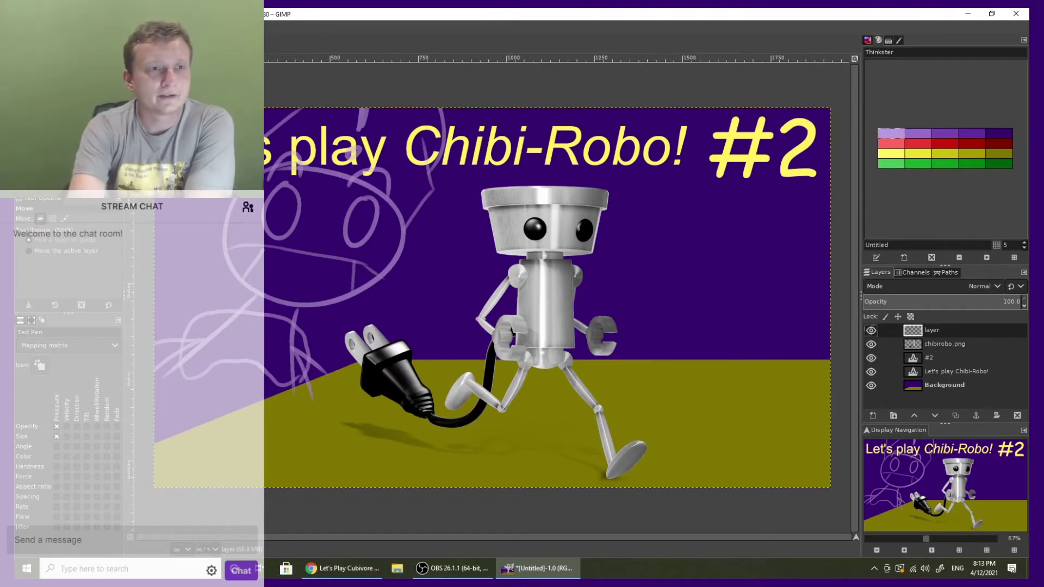
pyautogui.press('n')
pyautogui.moveTo(666, 261); pyautogui.dragTo(650, 396)
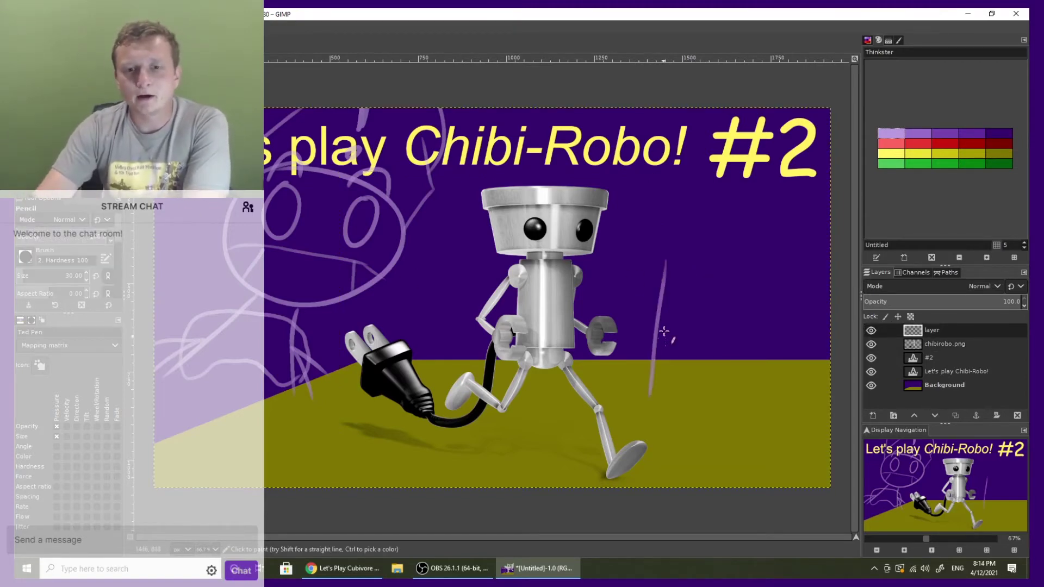
pyautogui.hotkey('ctrl', 'z')
pyautogui.moveTo(666, 264)
pyautogui.mouseDown()
pyautogui.moveTo(666, 395)
pyautogui.moveTo(753, 415)
pyautogui.moveTo(795, 375)
pyautogui.moveTo(795, 404)
pyautogui.moveTo(792, 300)
pyautogui.mouseUp()
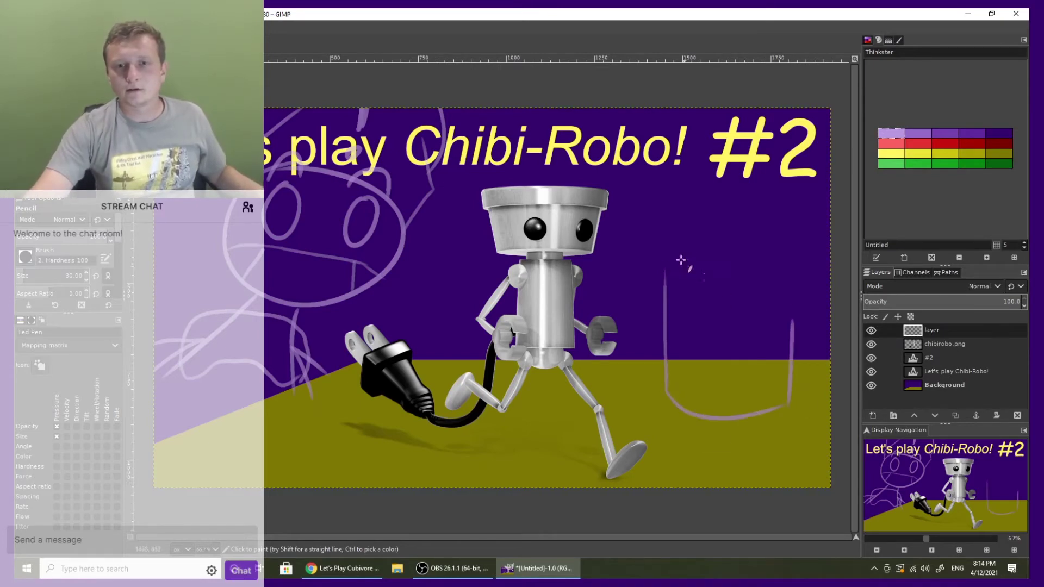
pyautogui.moveTo(664, 268)
pyautogui.mouseDown()
pyautogui.moveTo(813, 272)
pyautogui.moveTo(800, 317)
pyautogui.mouseUp()
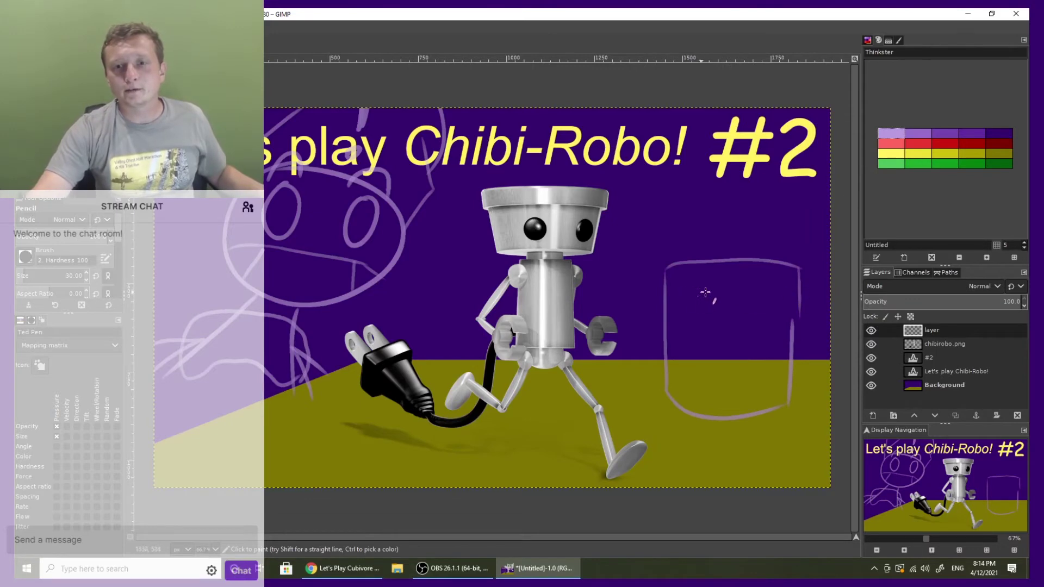
pyautogui.moveTo(665, 285); pyautogui.dragTo(680, 368)
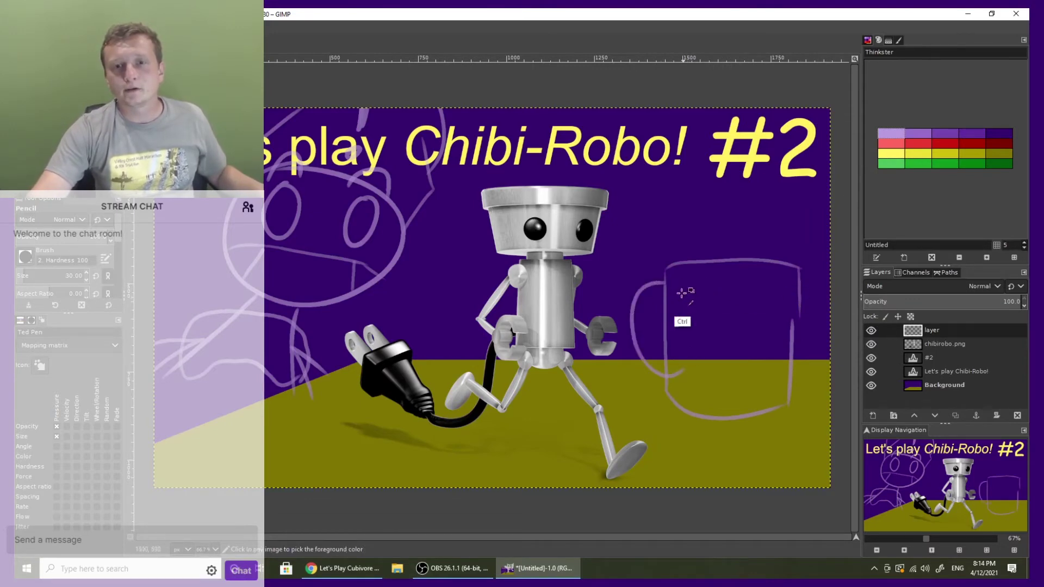
pyautogui.hotkey('ctrl', 'z')
pyautogui.moveTo(665, 281)
pyautogui.mouseDown()
pyautogui.moveTo(649, 279)
pyautogui.moveTo(672, 370)
pyautogui.mouseUp()
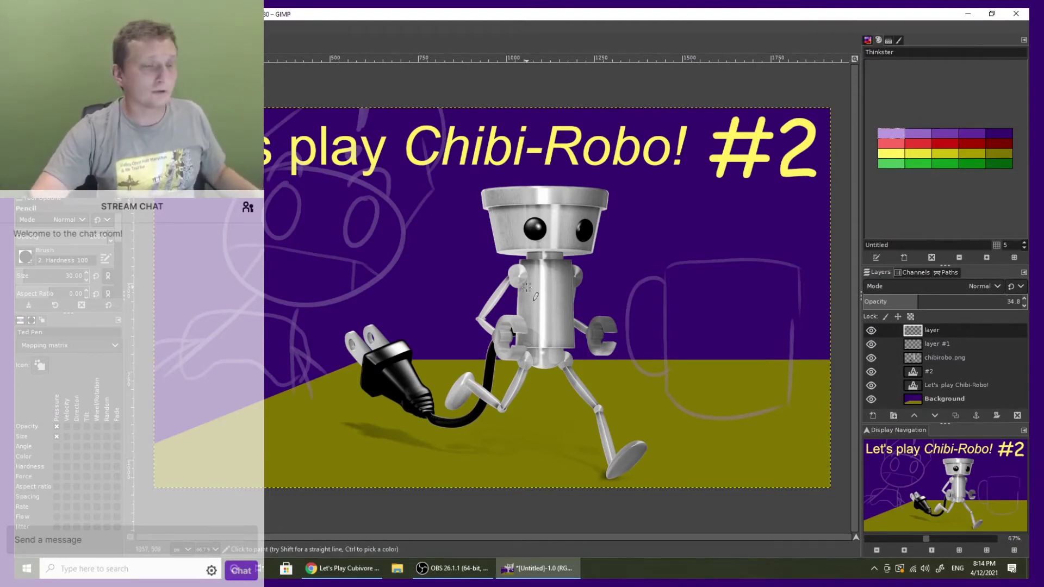
pyautogui.keyDown('shift'); pyautogui.click(664, 393); pyautogui.keyUp('shift')
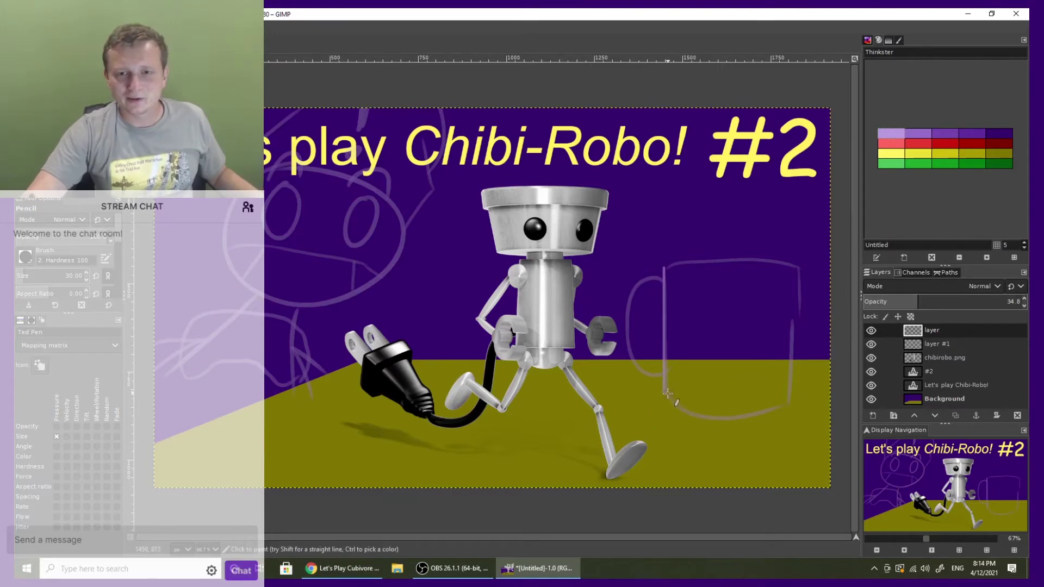
pyautogui.moveTo(666, 393)
pyautogui.mouseDown()
pyautogui.moveTo(707, 410)
pyautogui.moveTo(802, 402)
pyautogui.mouseUp()
pyautogui.hotkey('ctrl', 'z')
pyautogui.moveTo(665, 394)
pyautogui.mouseDown()
pyautogui.moveTo(795, 407)
pyautogui.moveTo(786, 267)
pyautogui.mouseUp()
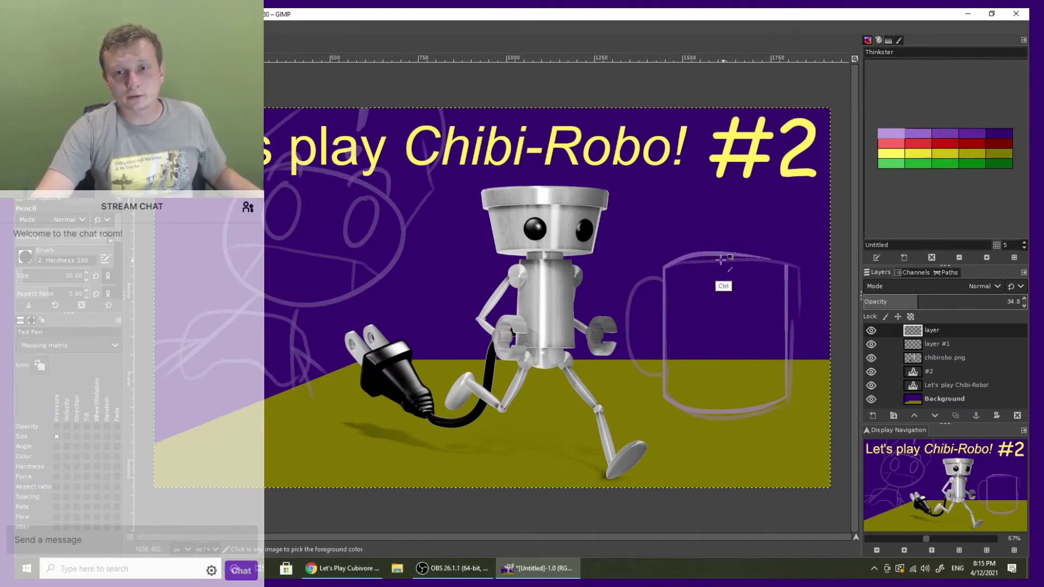
pyautogui.moveTo(665, 270); pyautogui.dragTo(767, 264)
pyautogui.hotkey('ctrl', 'z')
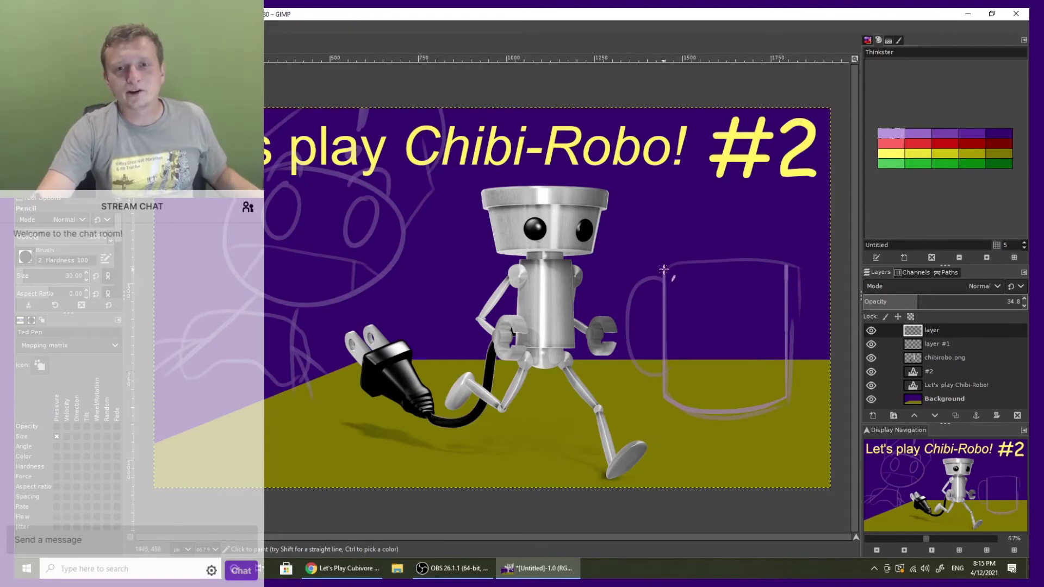
pyautogui.moveTo(664, 270); pyautogui.dragTo(768, 263)
pyautogui.hotkey('ctrl', 'z')
pyautogui.moveTo(663, 268); pyautogui.dragTo(784, 265)
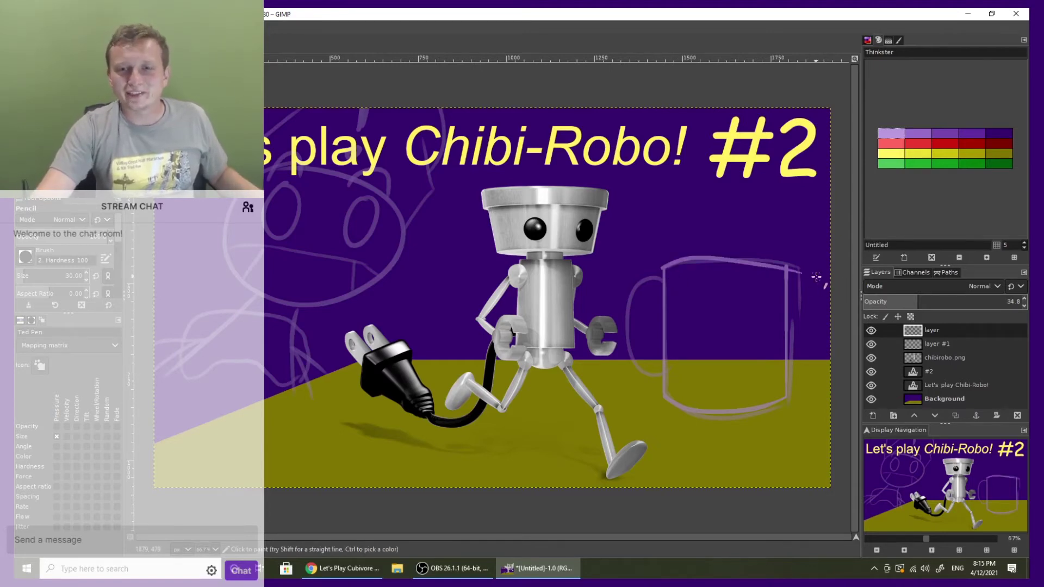
pyautogui.hotkey('ctrl', 'z')
pyautogui.hotkey('ctrl', 'z')
pyautogui.hotkey('ctrl', 'z')
pyautogui.hotkey('ctrl', 'z')
# - On layer #1, draw the mug body as a straight-lined rectangle about 355 px wide over the sketch and fill it light purple
pyautogui.hotkey('shift', 'b')
pyautogui.click(937, 346)
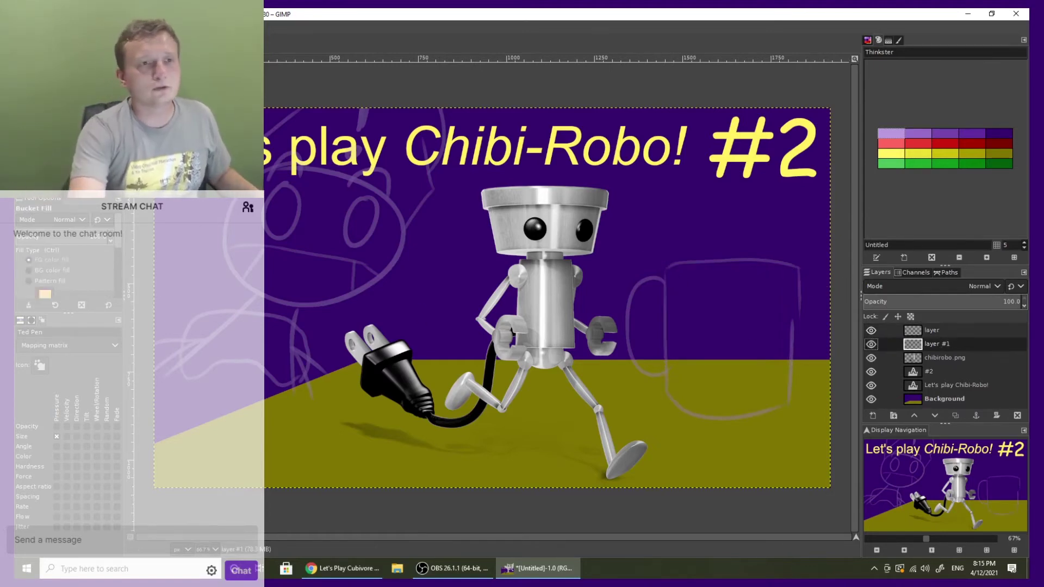
pyautogui.press('n')
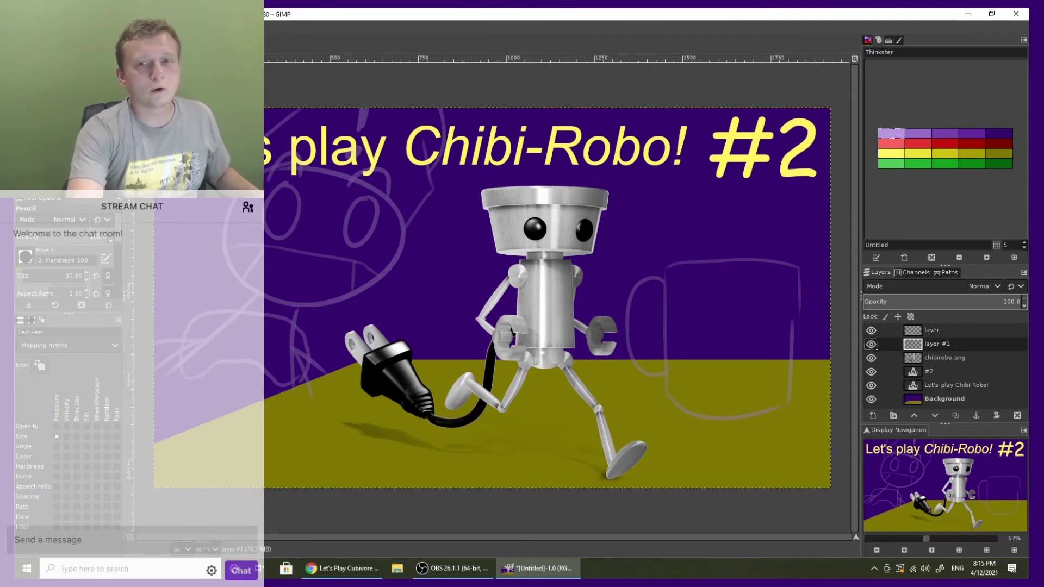
pyautogui.click(665, 268)
pyautogui.keyDown('ctrl'); pyautogui.keyDown('shift'); pyautogui.click(667, 393); pyautogui.keyUp('shift'); pyautogui.keyUp('ctrl')
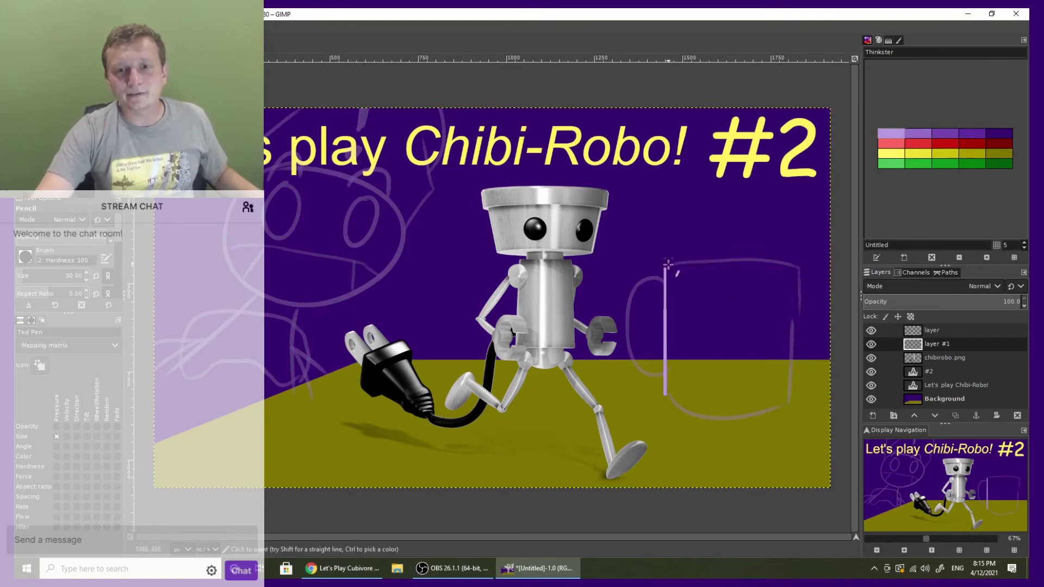
pyautogui.hotkey('ctrl', 'z')
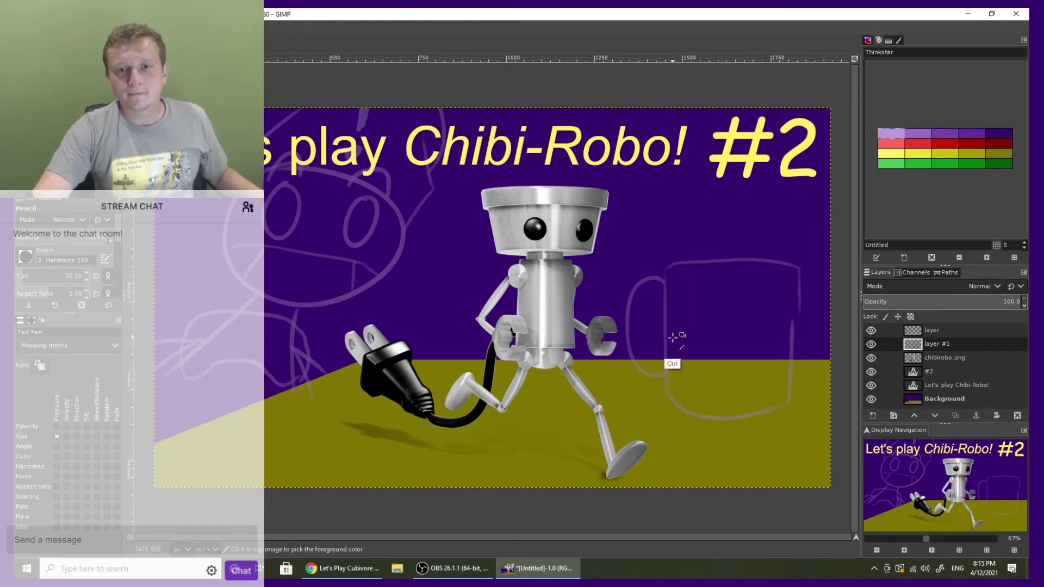
pyautogui.keyDown('ctrl'); pyautogui.keyDown('shift'); pyautogui.click(665, 403); pyautogui.keyUp('shift'); pyautogui.keyUp('ctrl')
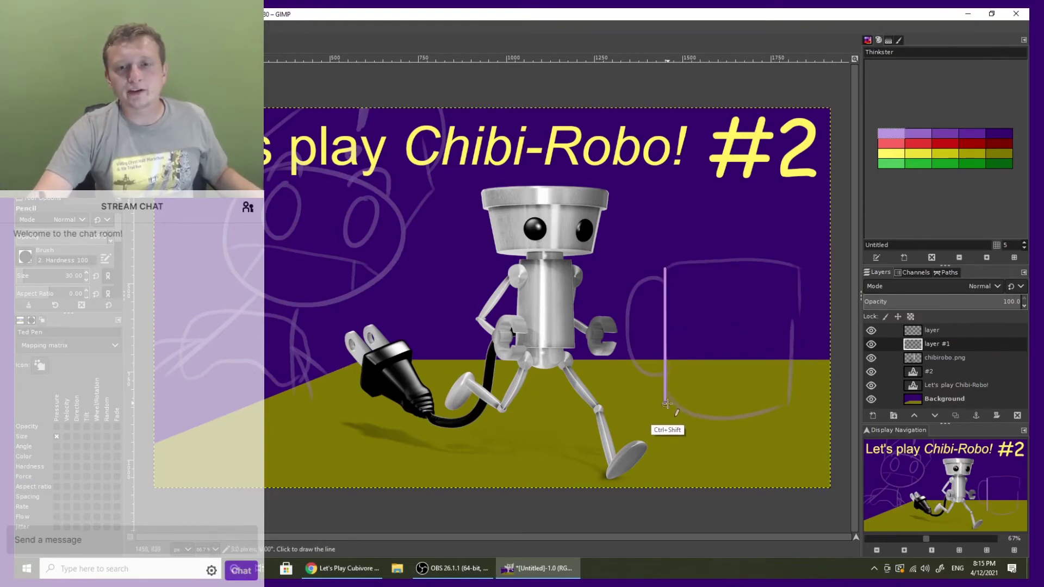
pyautogui.keyDown('ctrl'); pyautogui.keyDown('shift'); pyautogui.click(792, 403); pyautogui.keyUp('shift'); pyautogui.keyUp('ctrl')
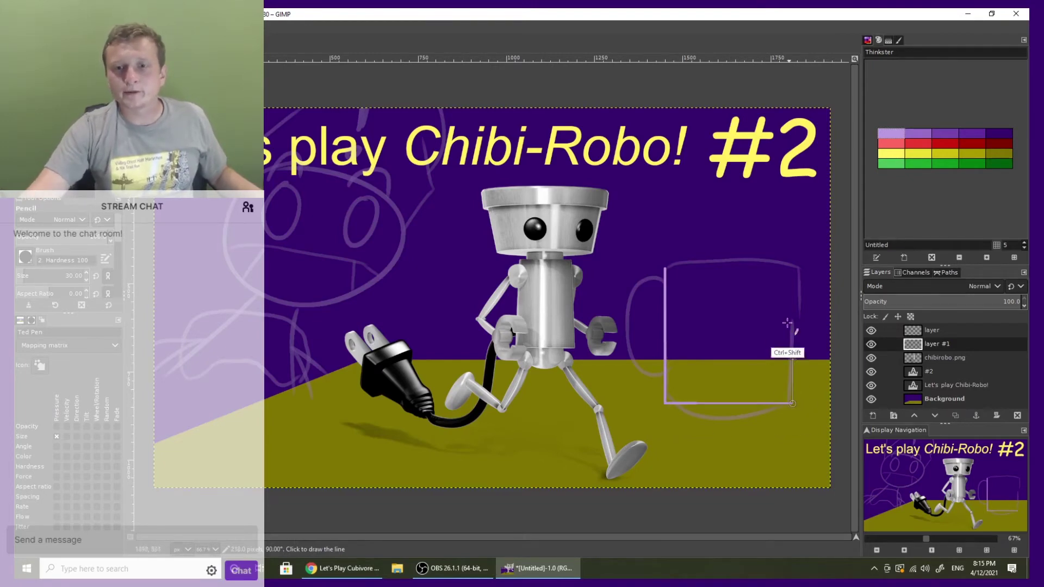
pyautogui.keyDown('ctrl'); pyautogui.keyDown('shift'); pyautogui.click(792, 268); pyautogui.keyUp('shift'); pyautogui.keyUp('ctrl')
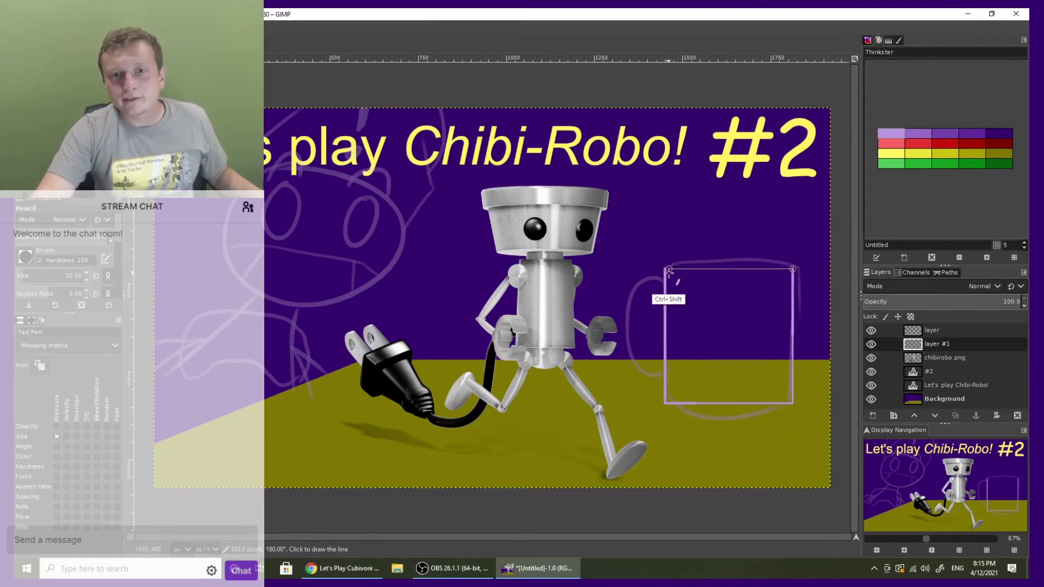
pyautogui.keyDown('ctrl'); pyautogui.keyDown('shift'); pyautogui.click(666, 269); pyautogui.keyUp('shift'); pyautogui.keyUp('ctrl')
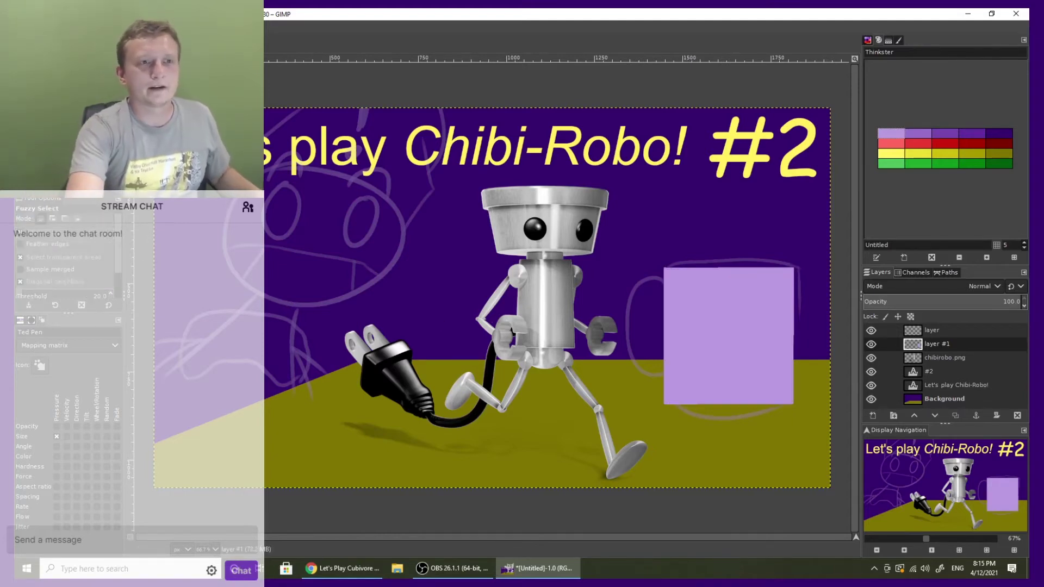
pyautogui.press('z')
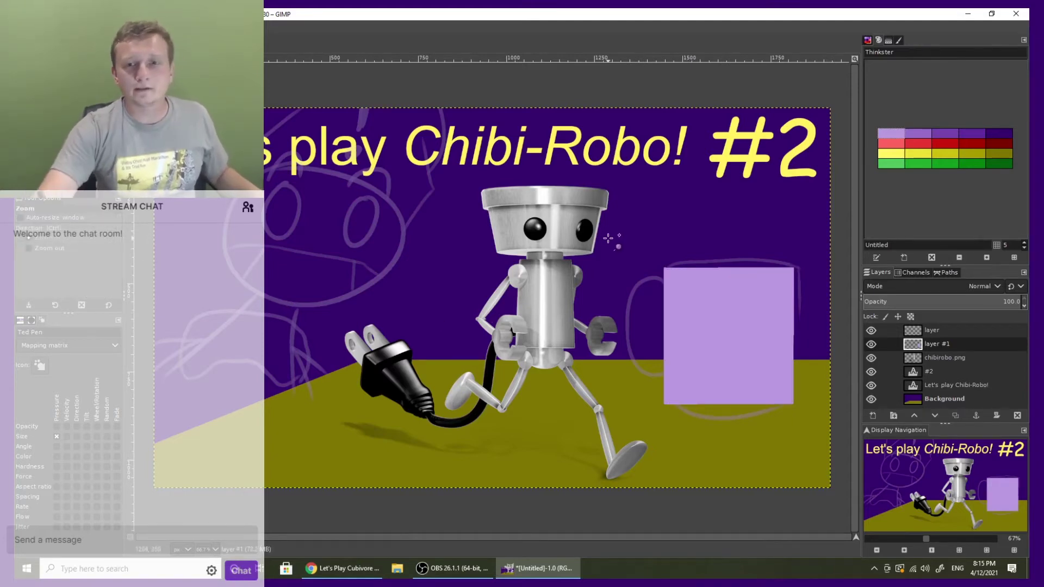
# - Add curved top and bottom edges to the mug body and fill them with the same light purple
pyautogui.moveTo(597, 228); pyautogui.dragTo(816, 421)
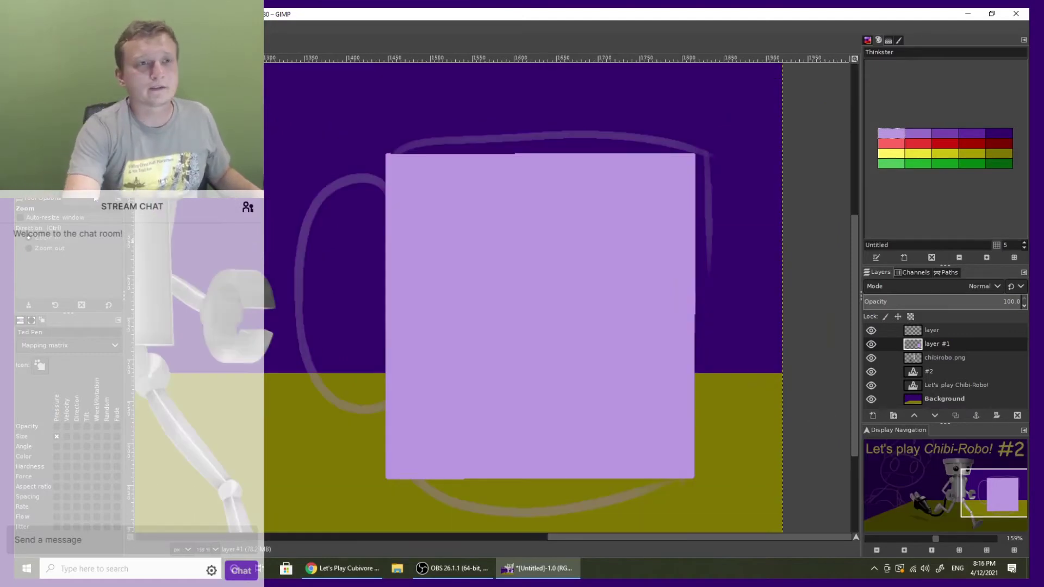
pyautogui.hotkey('shift', 'b')
pyautogui.click(569, 480)
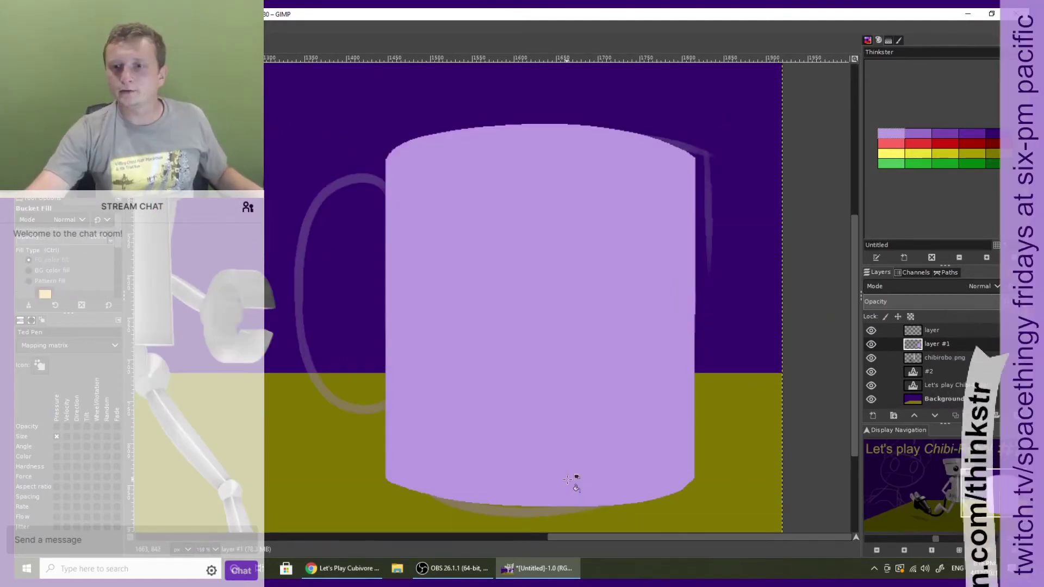
# - Draw the outer curve of the mug's handle in light purple with the Pencil, following the sketch
pyautogui.press('n')
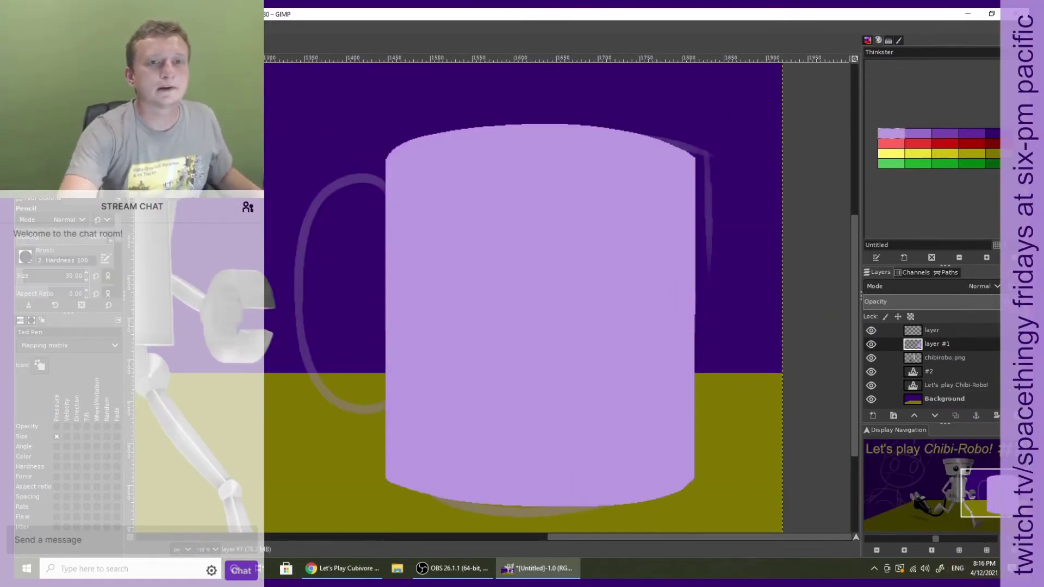
pyautogui.moveTo(394, 195)
pyautogui.mouseDown()
pyautogui.moveTo(353, 383)
pyautogui.moveTo(385, 397)
pyautogui.moveTo(350, 170)
pyautogui.moveTo(385, 419)
pyautogui.mouseUp()
pyautogui.hotkey('ctrl', 'z')
pyautogui.hotkey('ctrl', 'z')
pyautogui.hotkey('ctrl', 'y')
pyautogui.hotkey('ctrl', 'z')
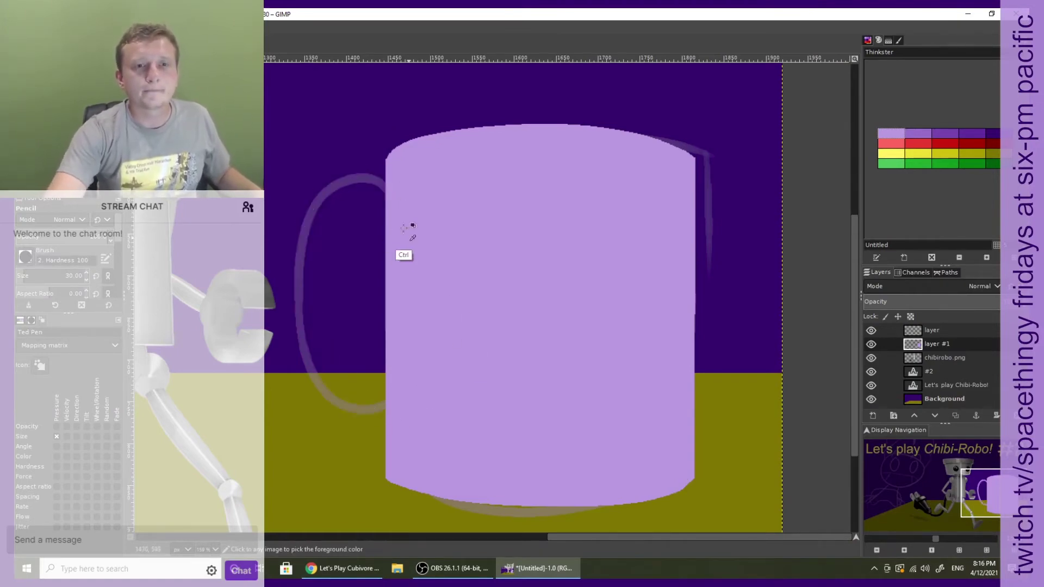
pyautogui.hotkey('ctrl', 'y')
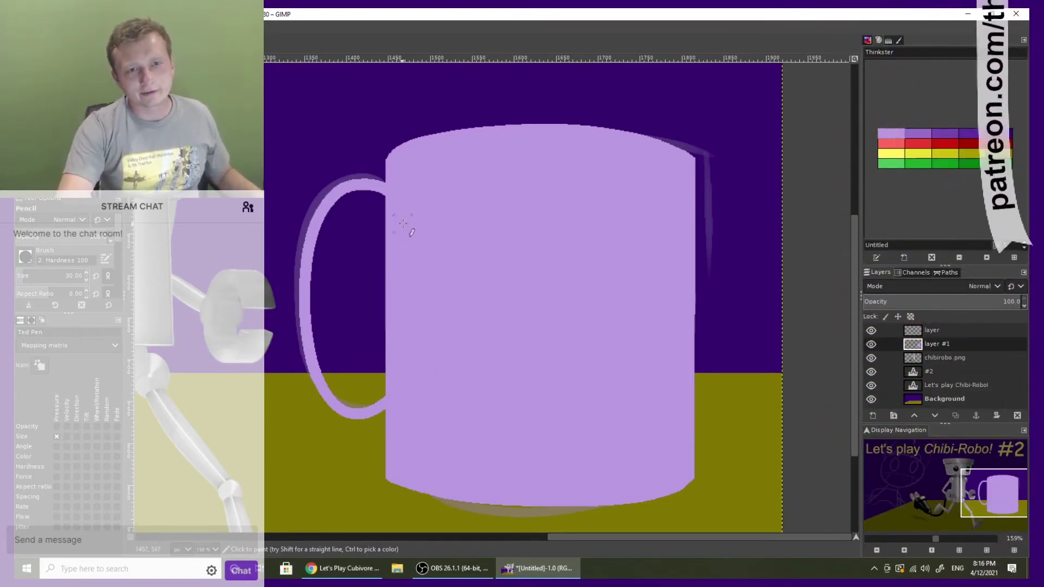
# - Draw the handle's inner curve in light purple and fill the space between the two curves
pyautogui.moveTo(400, 226)
pyautogui.mouseDown()
pyautogui.moveTo(346, 277)
pyautogui.moveTo(439, 310)
pyautogui.mouseUp()
pyautogui.hotkey('ctrl', 'z')
pyautogui.moveTo(400, 229)
pyautogui.mouseDown()
pyautogui.moveTo(361, 240)
pyautogui.moveTo(395, 350)
pyautogui.moveTo(363, 246)
pyautogui.moveTo(415, 319)
pyautogui.mouseUp()
pyautogui.hotkey('ctrl', 'z')
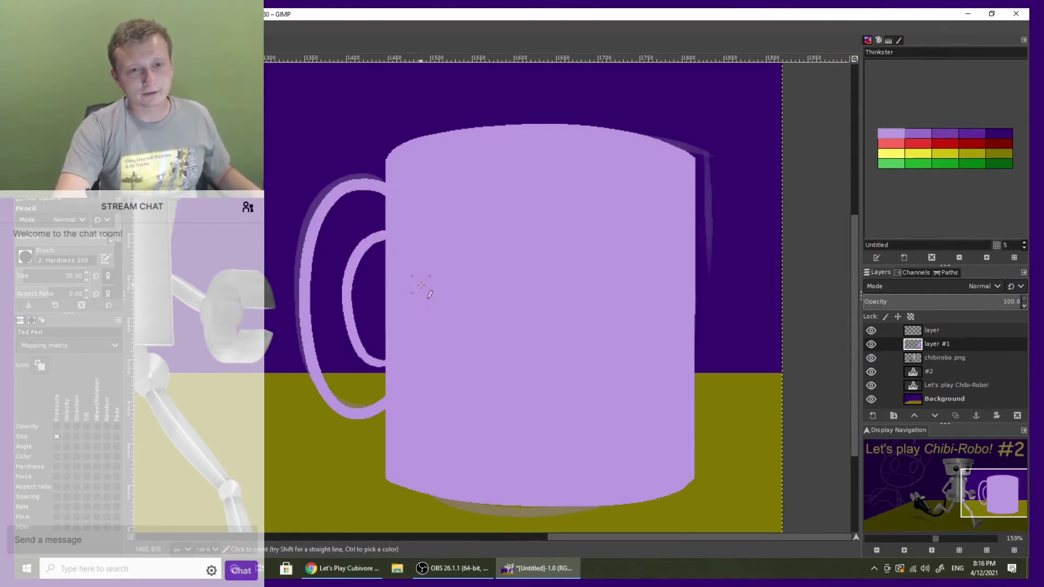
pyautogui.hotkey('shift', 'b')
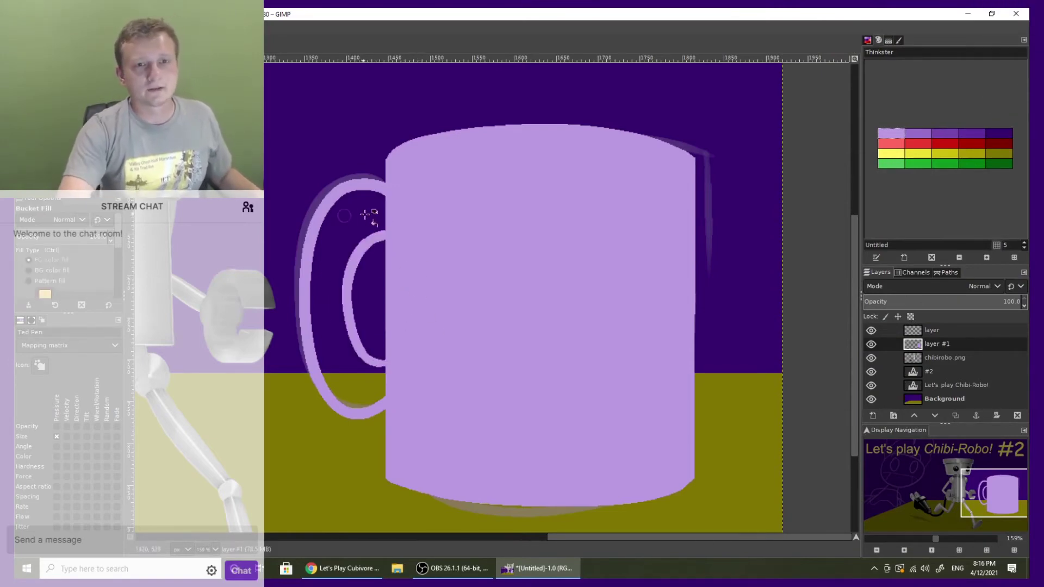
pyautogui.click(374, 224)
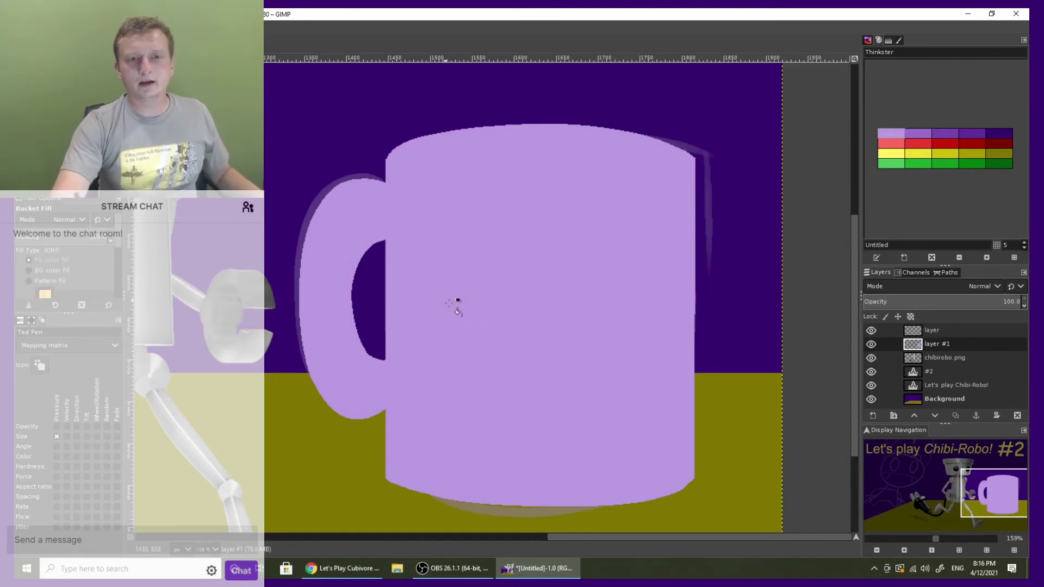
# - Draw a straight vertical medium purple line about 220 px long where the handle meets the mug body, and clear the selection
pyautogui.press('n')
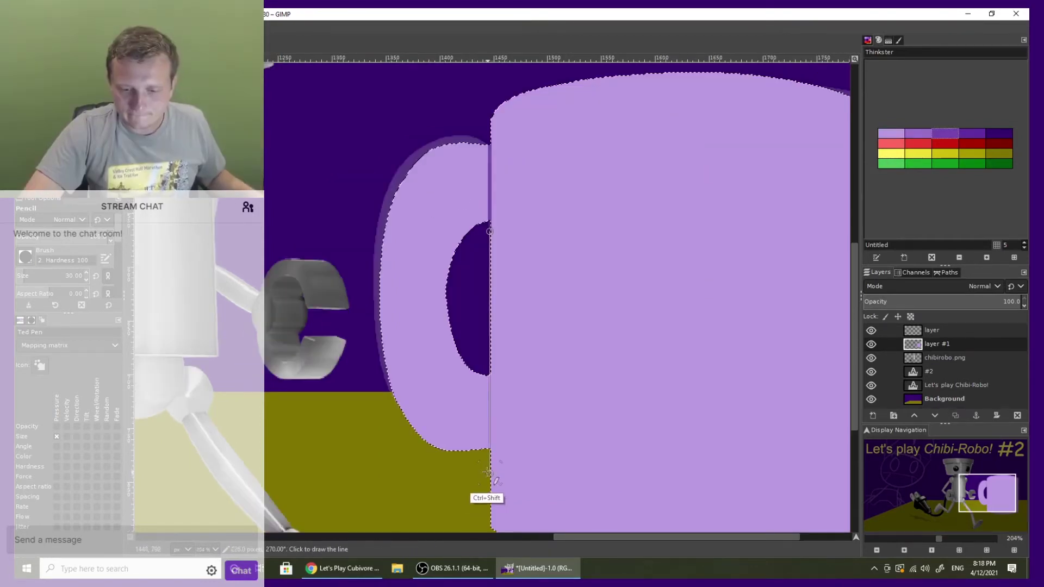
pyautogui.keyDown('ctrl'); pyautogui.keyDown('shift'); pyautogui.click(483, 471); pyautogui.keyUp('shift'); pyautogui.keyUp('ctrl')
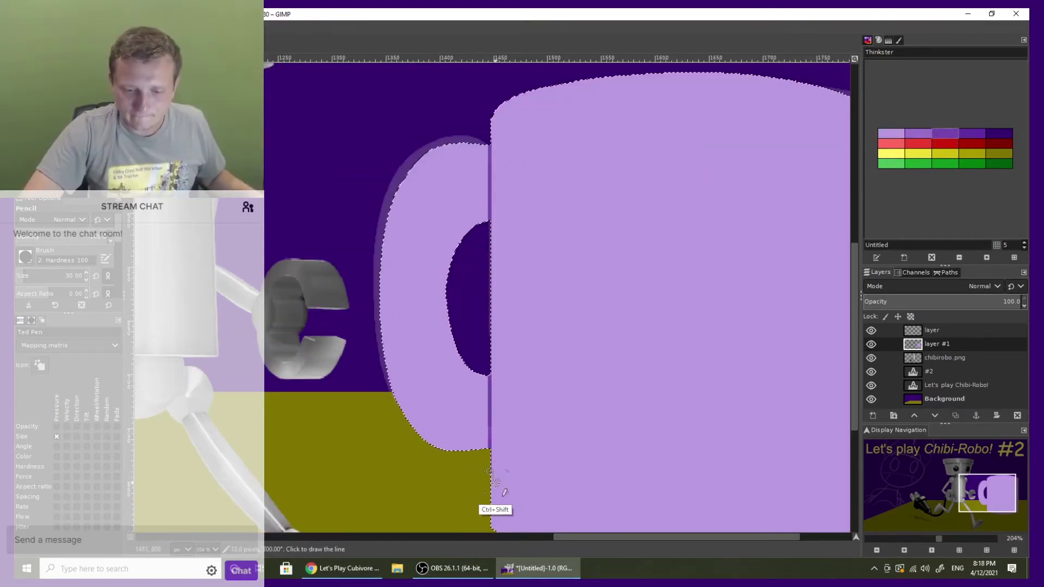
pyautogui.hotkey('ctrl', 'shift', 'a')
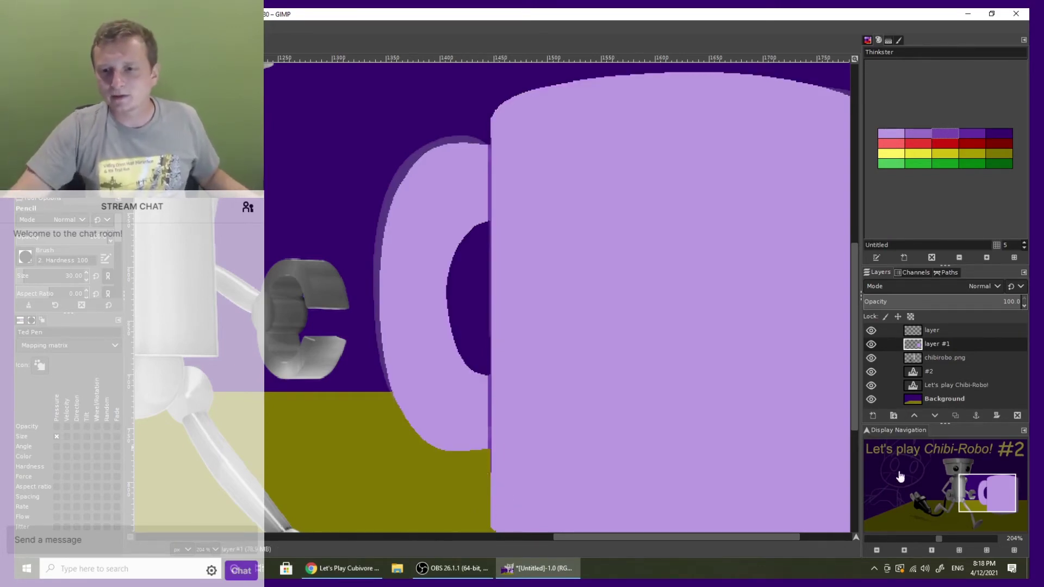
# - Try to draw a medium purple circle on the front of the mug, then undo it
pyautogui.click(879, 550)
pyautogui.click(881, 550)
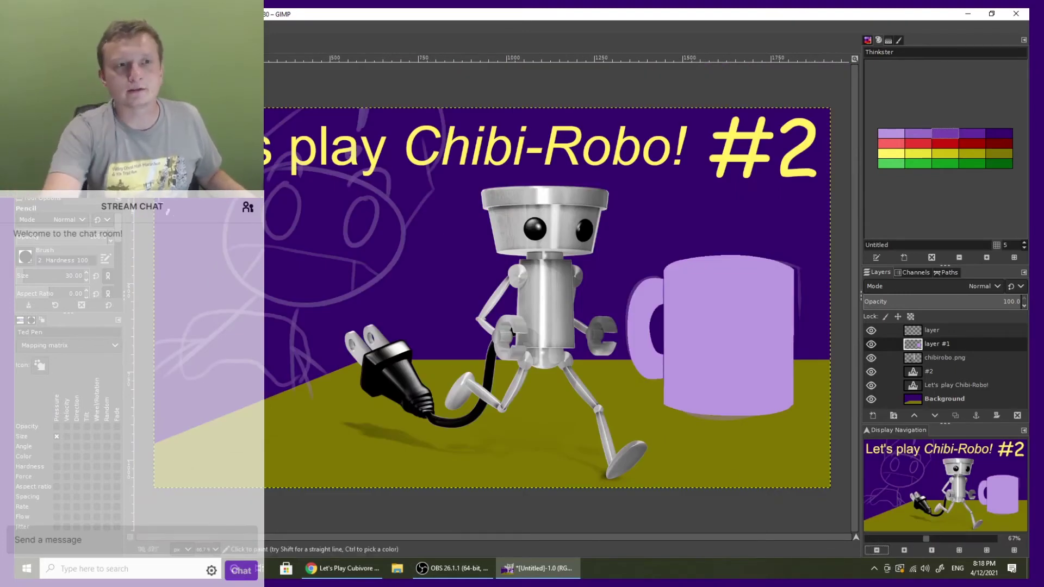
pyautogui.press('z')
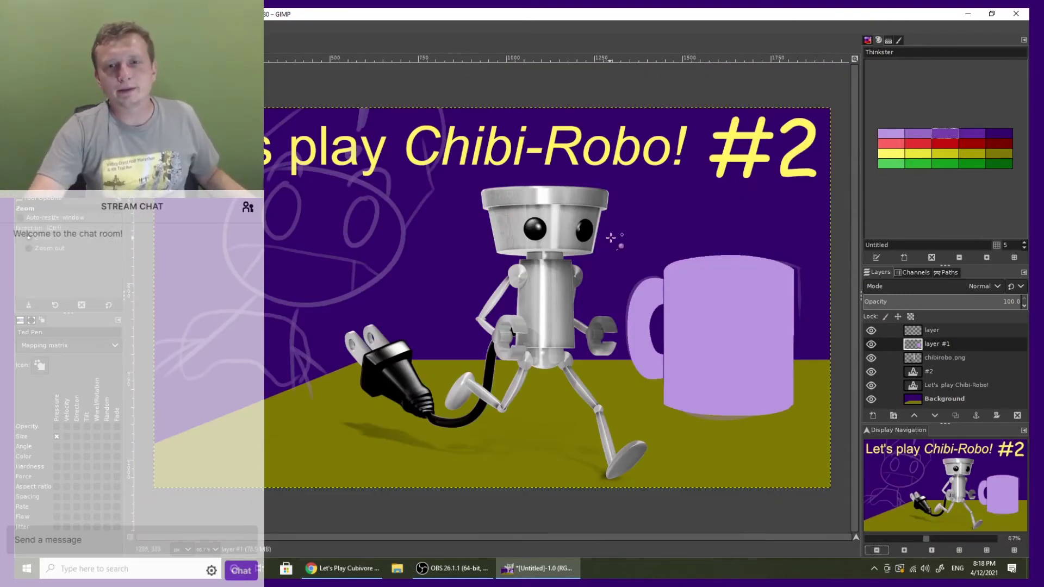
pyautogui.moveTo(625, 239); pyautogui.dragTo(803, 428)
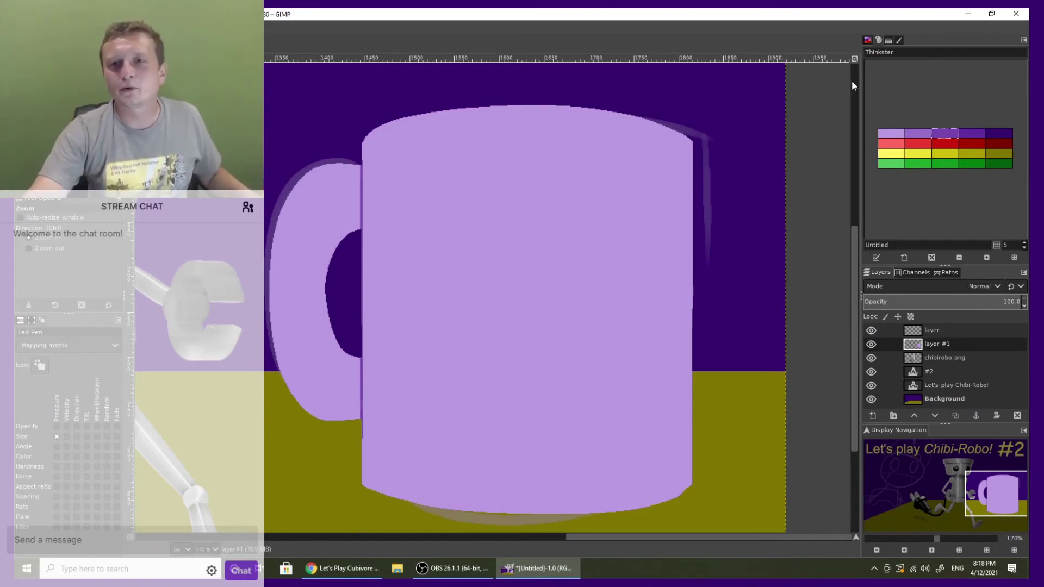
pyautogui.click(972, 135)
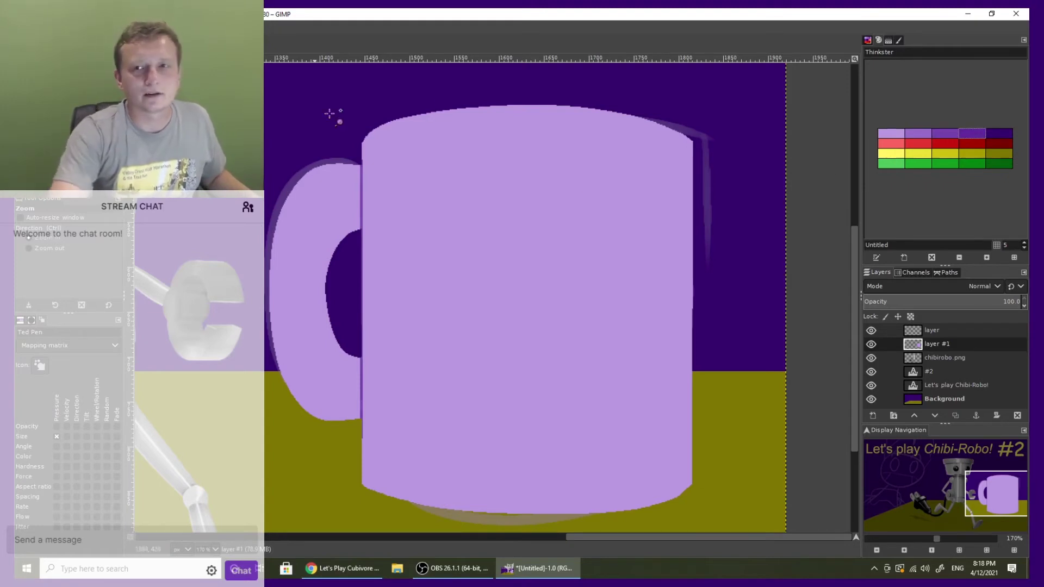
pyautogui.click(941, 139)
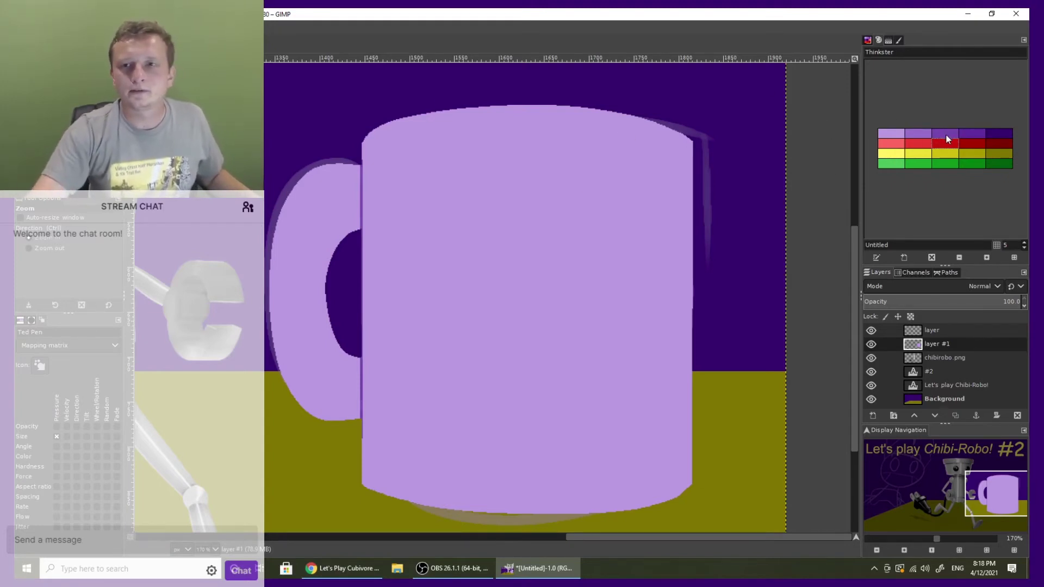
pyautogui.press('n')
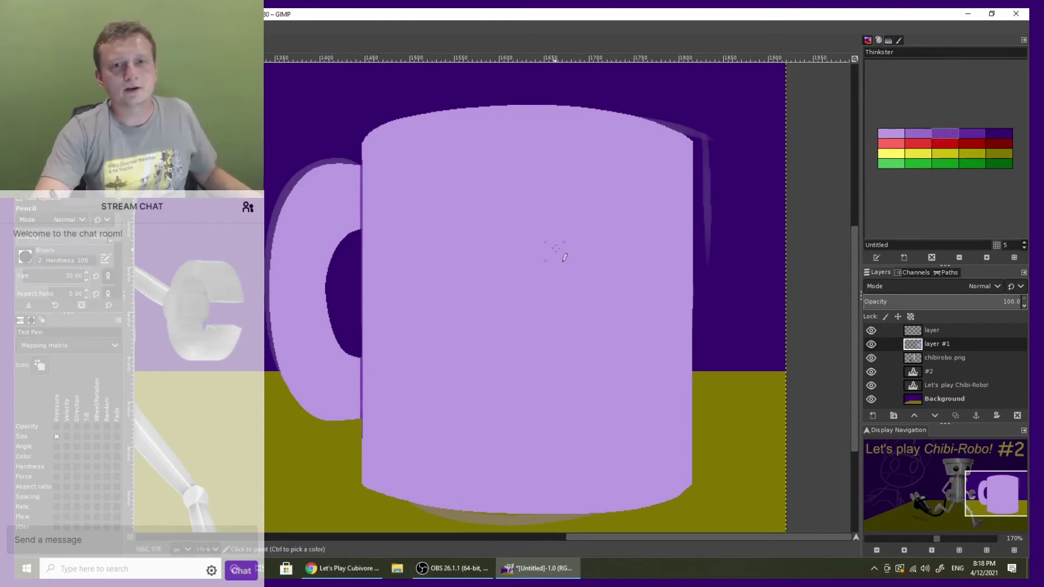
pyautogui.moveTo(537, 253)
pyautogui.mouseDown()
pyautogui.moveTo(474, 318)
pyautogui.moveTo(541, 252)
pyautogui.mouseUp()
pyautogui.hotkey('ctrl', 'z')
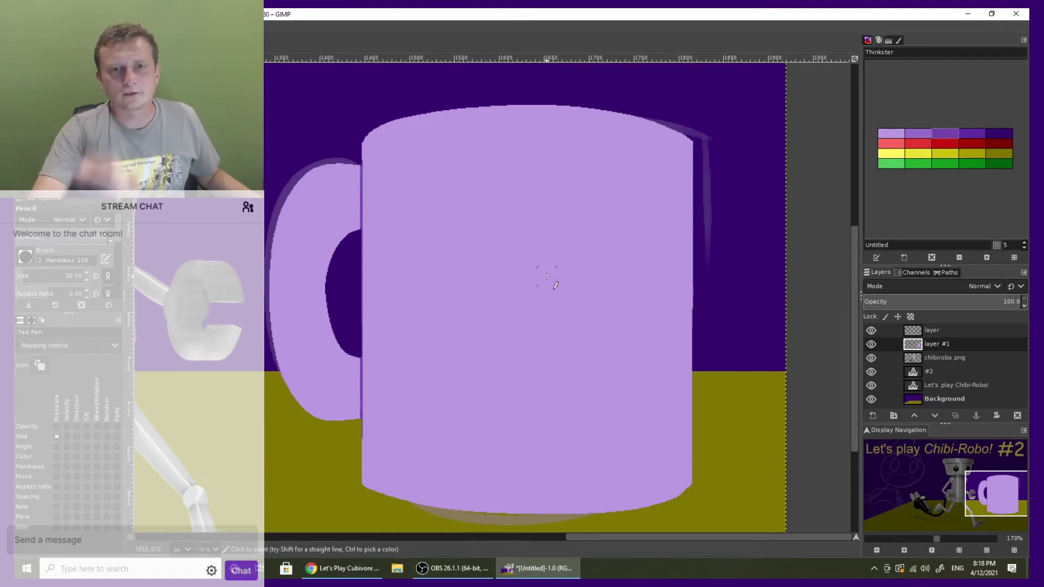
pyautogui.moveTo(502, 247)
pyautogui.mouseDown()
pyautogui.moveTo(485, 341)
pyautogui.moveTo(483, 238)
pyautogui.moveTo(513, 357)
pyautogui.moveTo(456, 271)
pyautogui.mouseUp()
pyautogui.hotkey('ctrl', 'z')
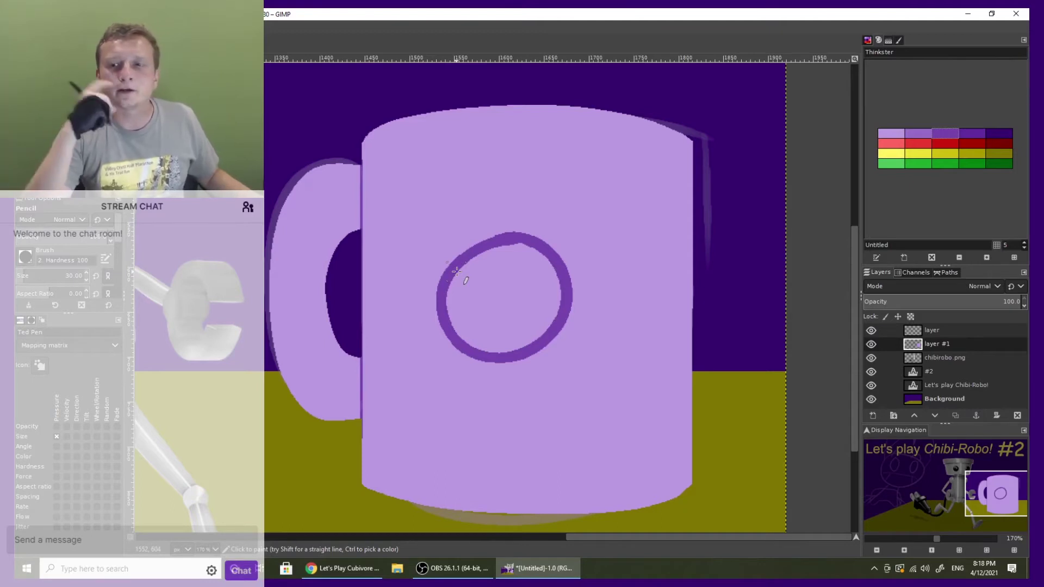
pyautogui.hotkey('ctrl', 'z')
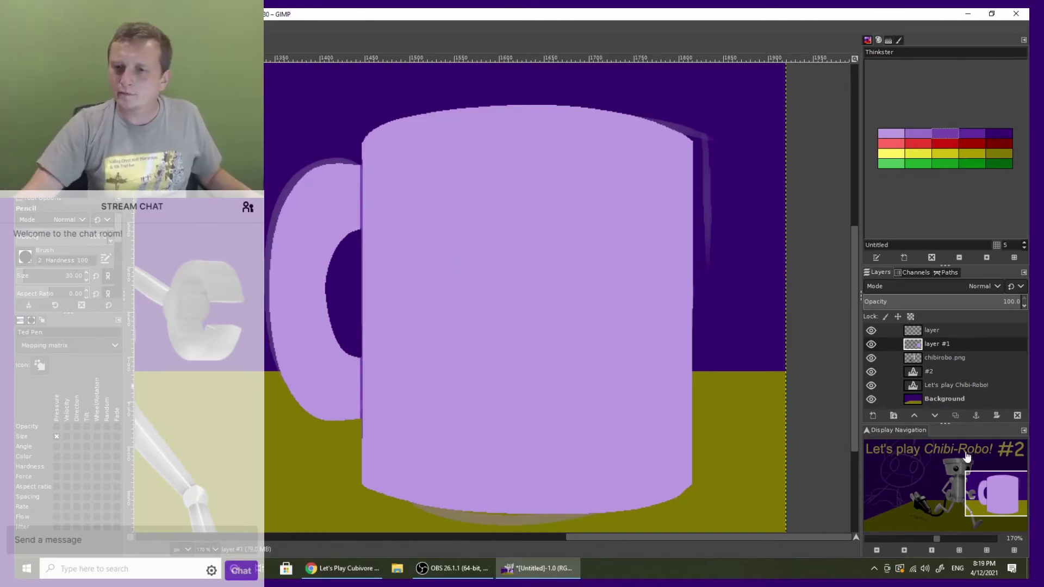
# - Outline the character's torso in red below the sketched head, close it with a straight bottom edge, and fill it red
pyautogui.moveTo(984, 481); pyautogui.dragTo(887, 485)
pyautogui.click(879, 550)
pyautogui.click(880, 551)
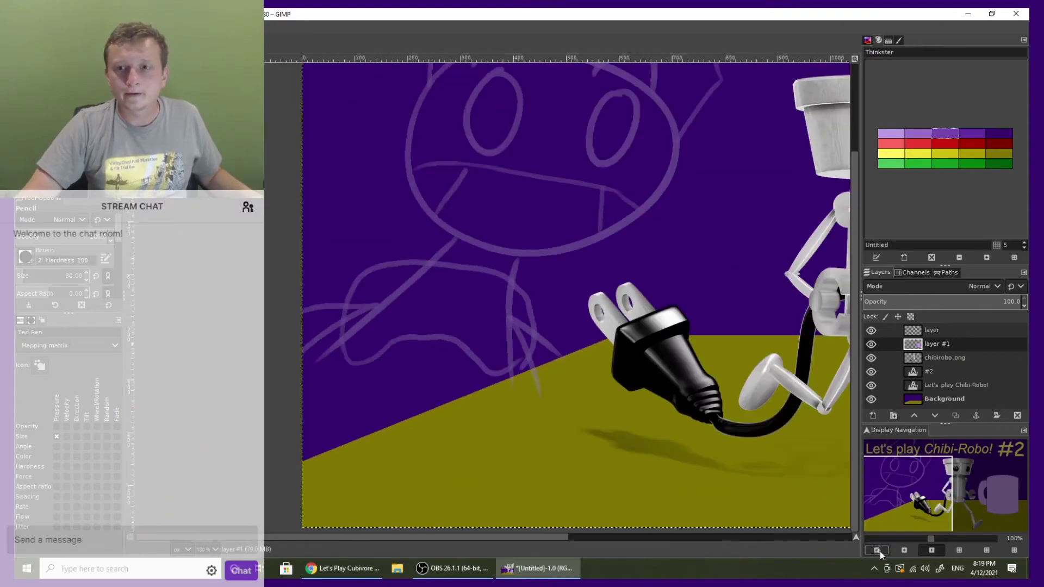
pyautogui.moveTo(211, 333); pyautogui.dragTo(506, 69)
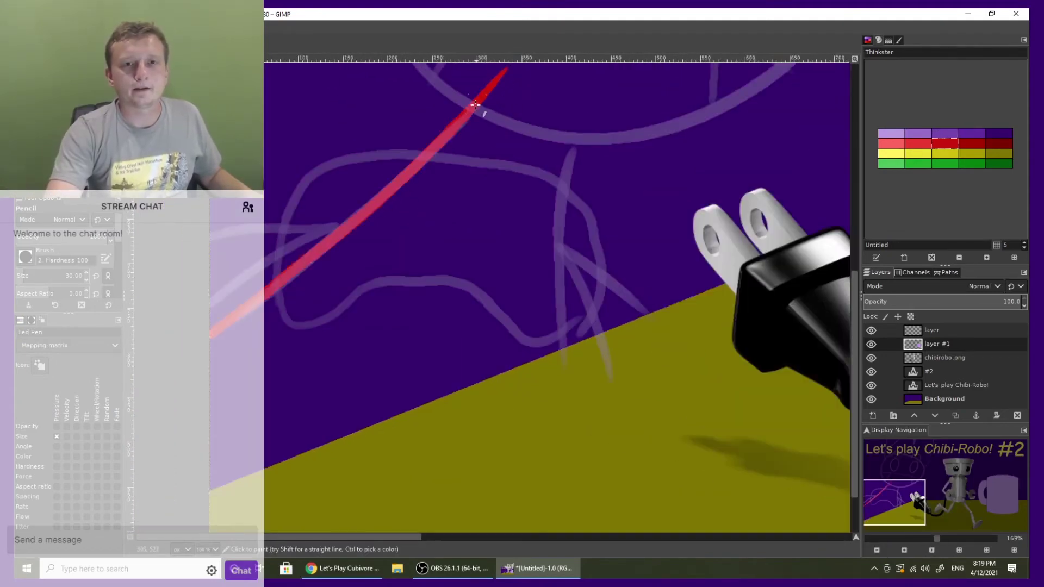
pyautogui.moveTo(472, 107)
pyautogui.mouseDown()
pyautogui.moveTo(577, 117)
pyautogui.moveTo(580, 357)
pyautogui.mouseUp()
pyautogui.hotkey('ctrl', 'z')
pyautogui.moveTo(576, 124); pyautogui.dragTo(582, 387)
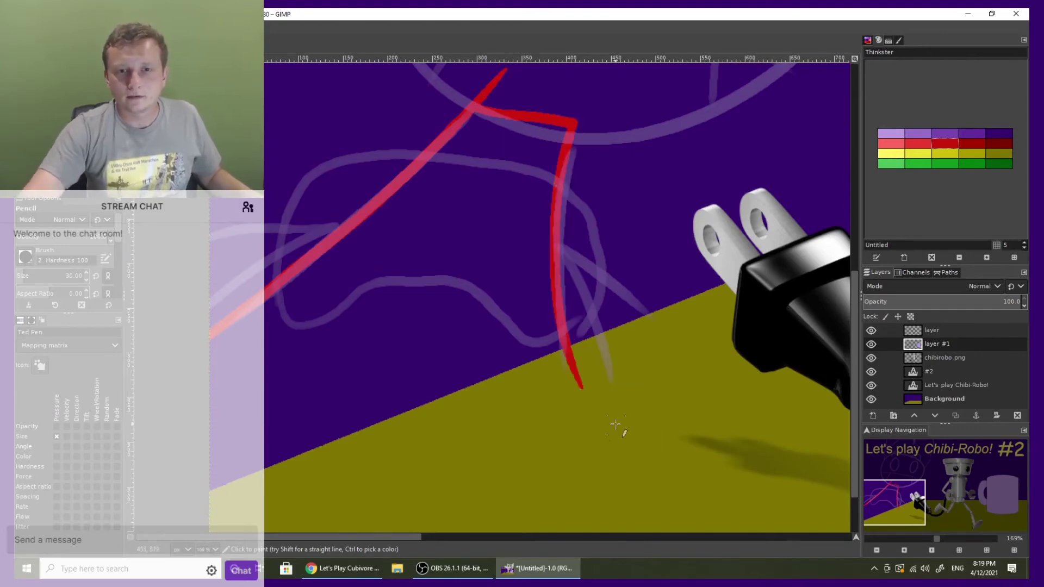
pyautogui.keyDown('shift'); pyautogui.click(189, 507); pyautogui.keyUp('shift')
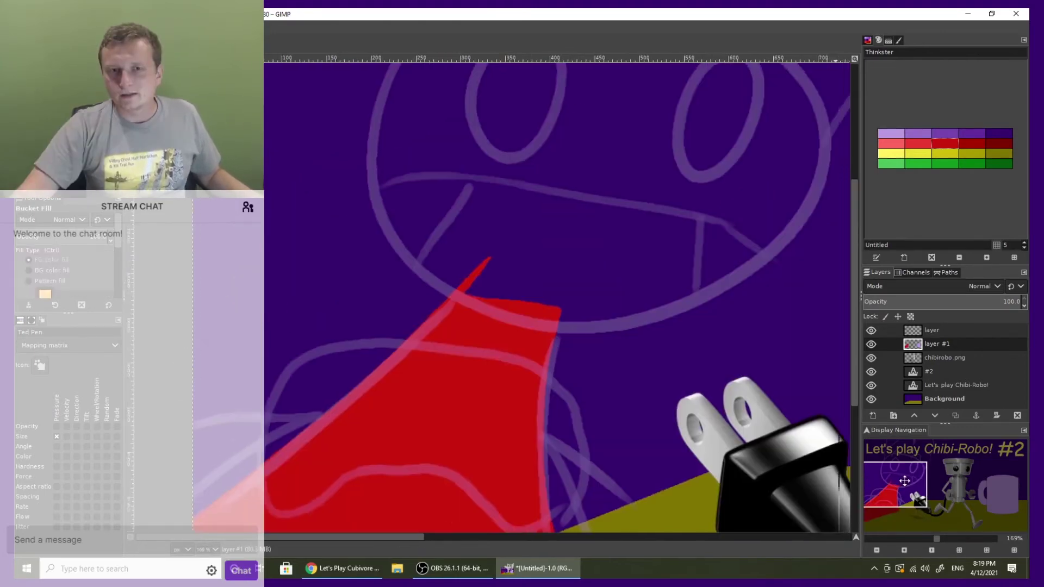
# - Try several freehand light green outlines for the character's head over the sketch, undoing each one
pyautogui.press('1')
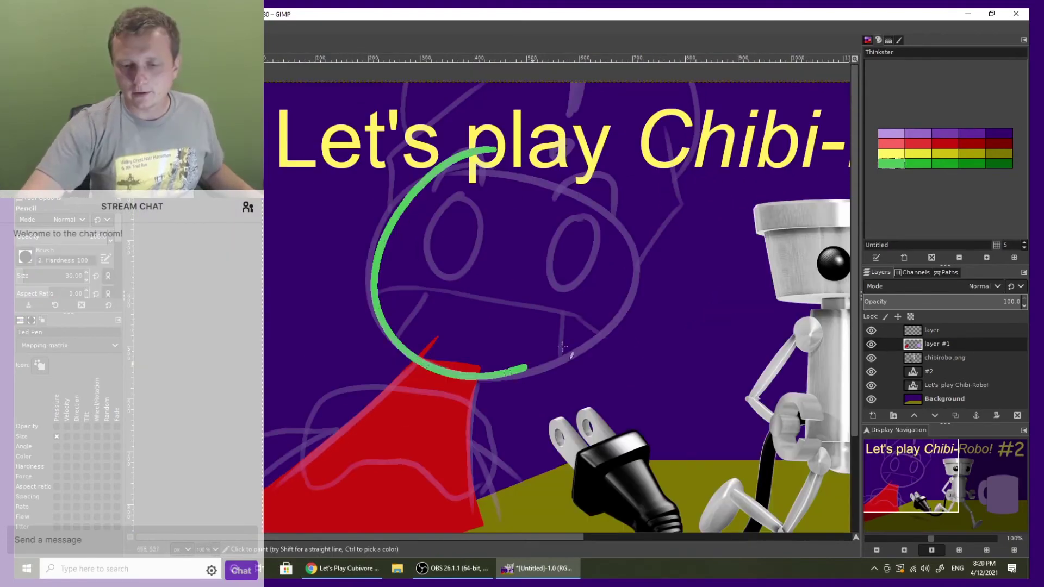
pyautogui.moveTo(562, 347); pyautogui.dragTo(427, 188)
pyautogui.hotkey('ctrl', 'z')
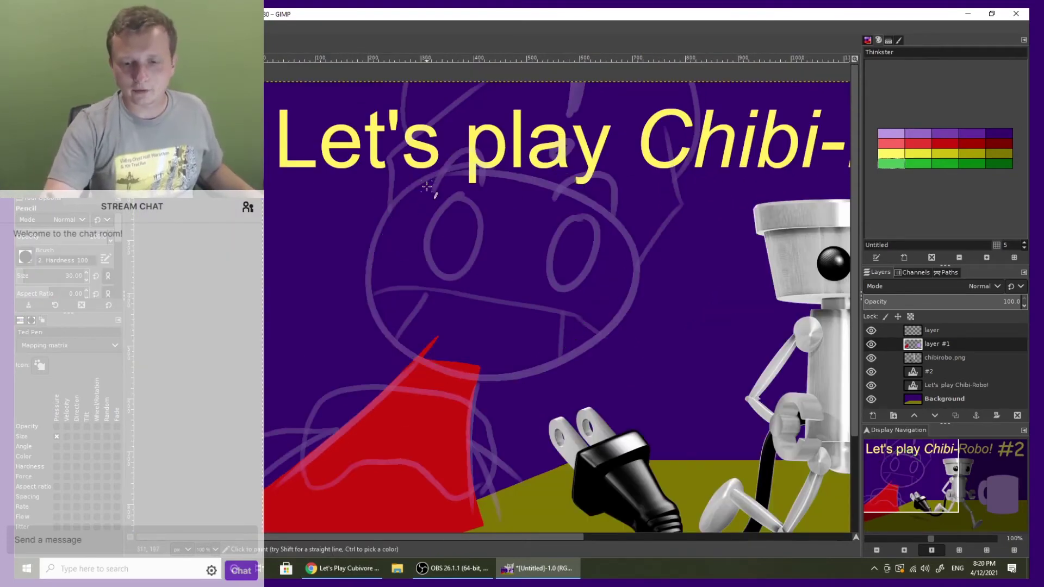
pyautogui.moveTo(489, 151)
pyautogui.mouseDown()
pyautogui.moveTo(370, 304)
pyautogui.moveTo(489, 154)
pyautogui.moveTo(469, 146)
pyautogui.moveTo(487, 154)
pyautogui.moveTo(487, 371)
pyautogui.moveTo(468, 145)
pyautogui.moveTo(429, 158)
pyautogui.moveTo(481, 155)
pyautogui.moveTo(606, 304)
pyautogui.moveTo(544, 157)
pyautogui.mouseUp()
pyautogui.hotkey('ctrl', 'z')
pyautogui.hotkey('ctrl', 'z')
pyautogui.hotkey('ctrl', 'z')
pyautogui.hotkey('ctrl', 'z')
pyautogui.hotkey('ctrl', 'z')
pyautogui.moveTo(481, 160)
pyautogui.mouseDown()
pyautogui.moveTo(403, 200)
pyautogui.moveTo(432, 194)
pyautogui.mouseUp()
pyautogui.hotkey('ctrl', 'z')
pyautogui.moveTo(492, 162); pyautogui.dragTo(384, 253)
pyautogui.moveTo(386, 295); pyautogui.dragTo(435, 195)
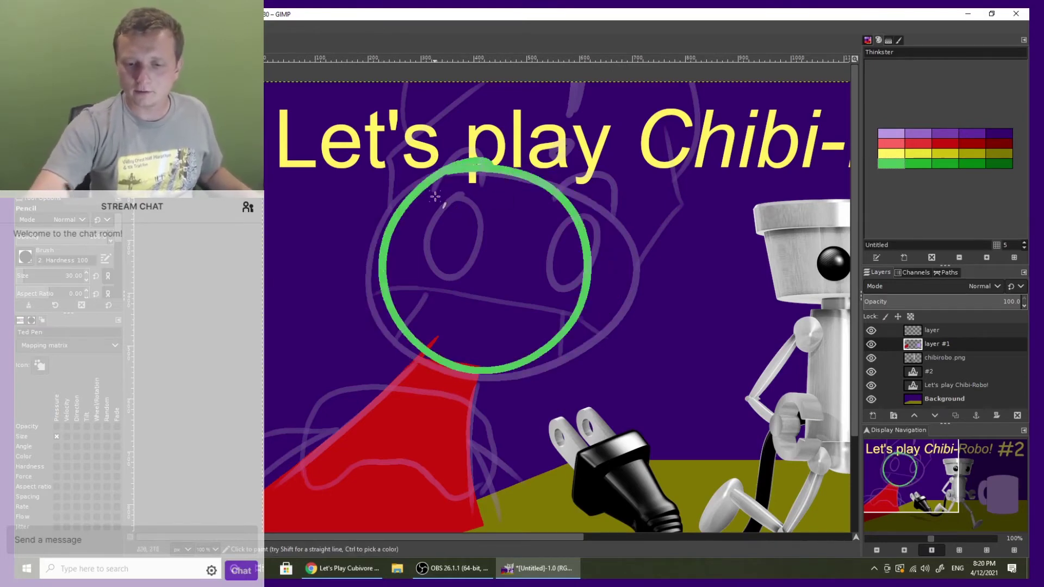
pyautogui.hotkey('ctrl', 'z')
pyautogui.moveTo(496, 166)
pyautogui.mouseDown()
pyautogui.moveTo(386, 240)
pyautogui.moveTo(414, 197)
pyautogui.mouseUp()
pyautogui.hotkey('ctrl', 'z')
# - Draw the character's head as a light green oval about 500 px wide over the sketch and fill it
pyautogui.moveTo(495, 175)
pyautogui.mouseDown()
pyautogui.moveTo(473, 386)
pyautogui.moveTo(438, 189)
pyautogui.mouseUp()
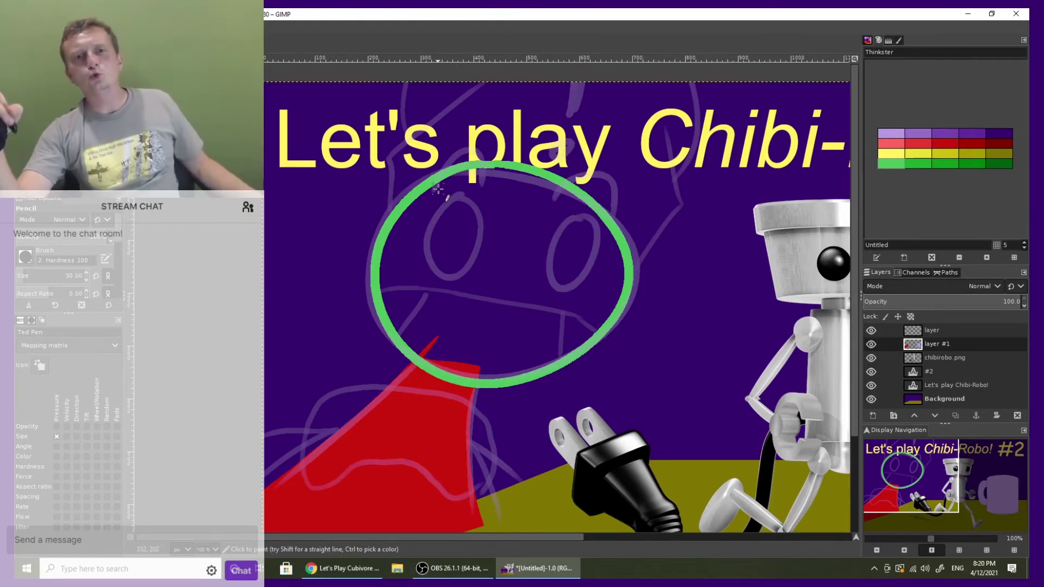
pyautogui.hotkey('shift', 'b')
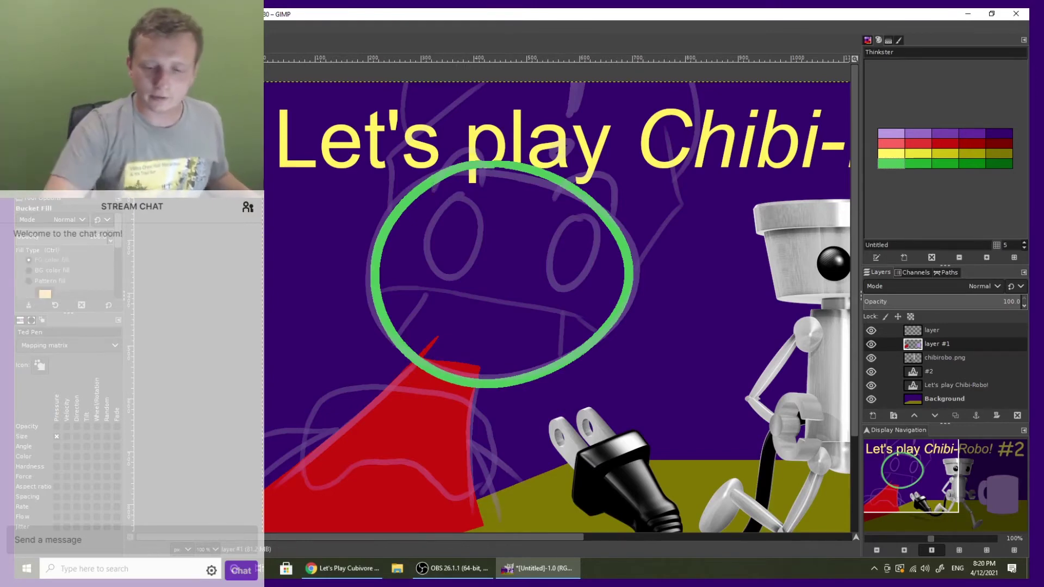
pyautogui.click(508, 303)
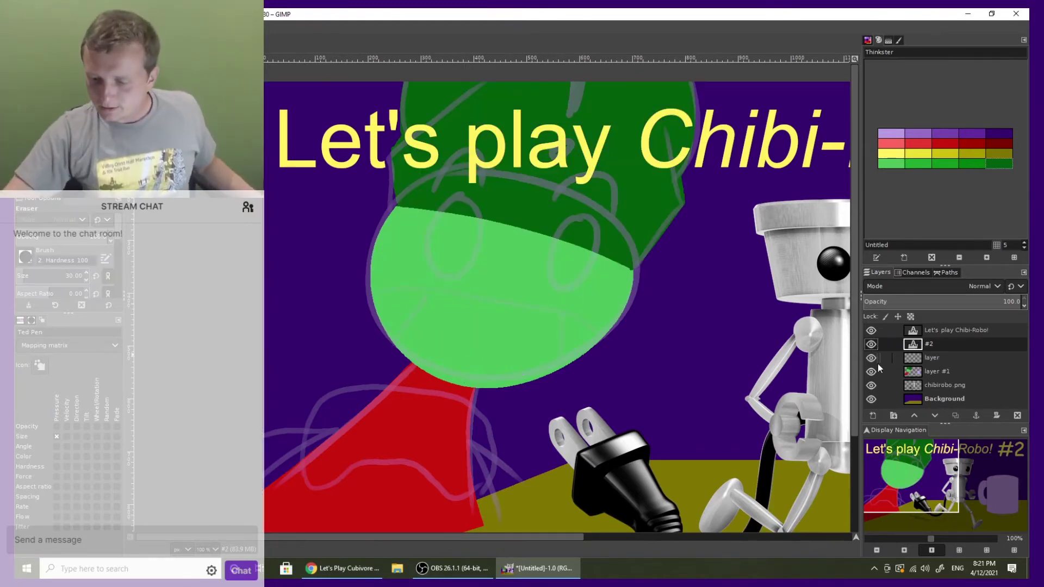
# - Hide the sketch layer and check the whole thumbnail without the sketch lines
pyautogui.click(871, 357)
pyautogui.click(877, 551)
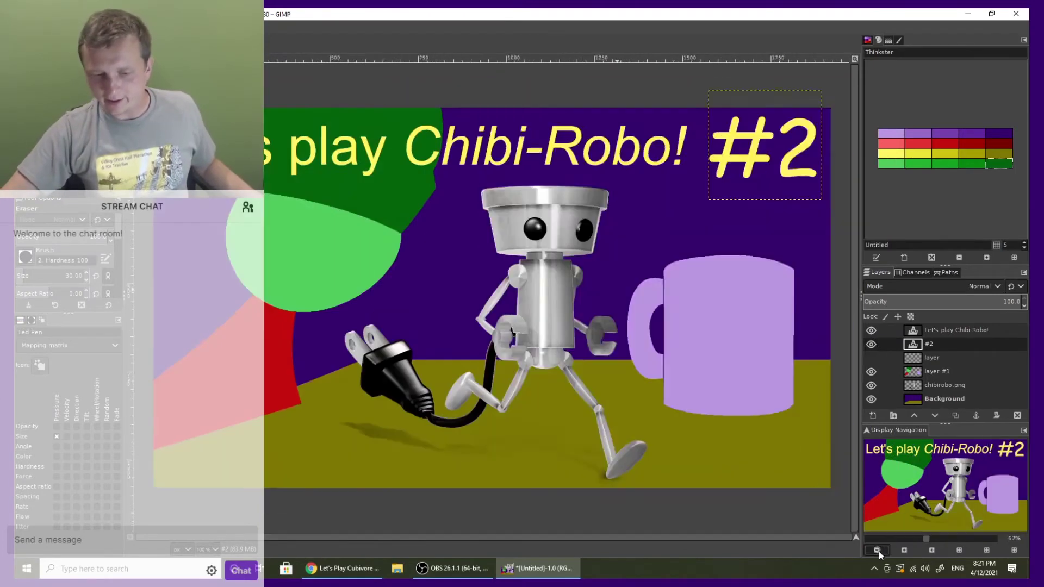
pyautogui.click(877, 550)
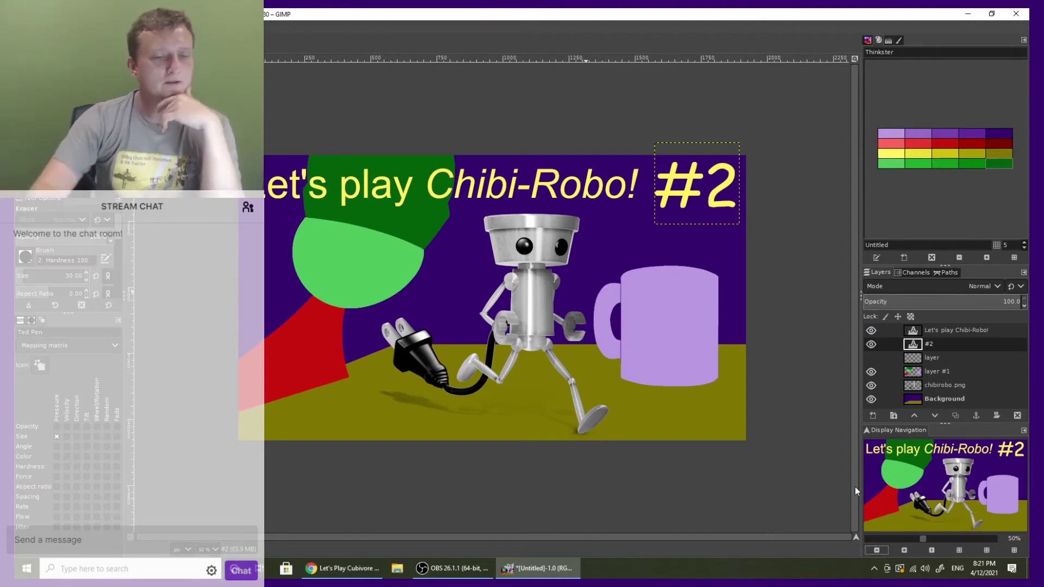
# - Outline two rounded light green bumps over the sketched eyes along the head's upper edge and fill them with the same green
pyautogui.press('z')
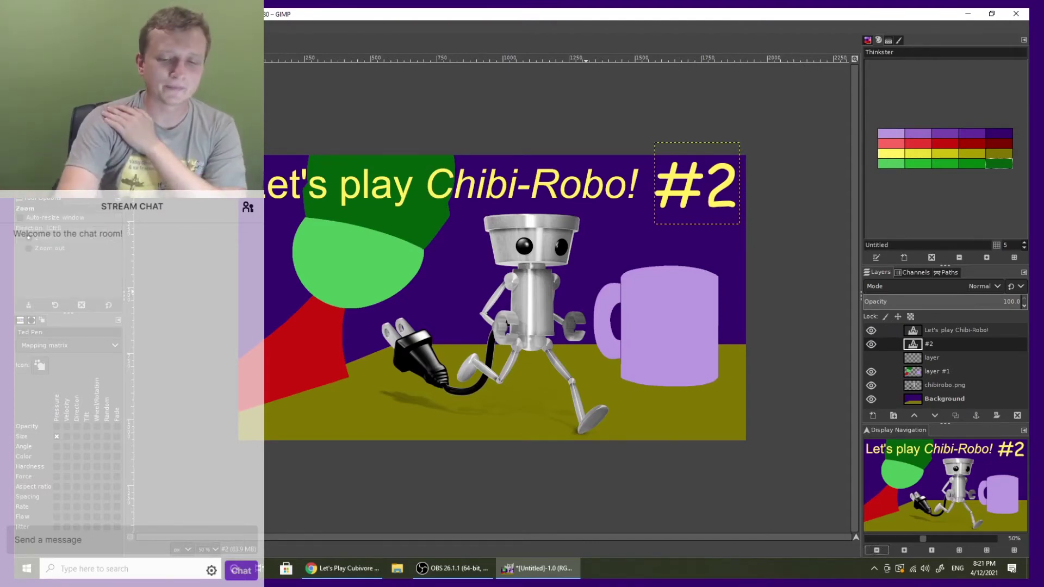
pyautogui.moveTo(267, 127); pyautogui.dragTo(436, 275)
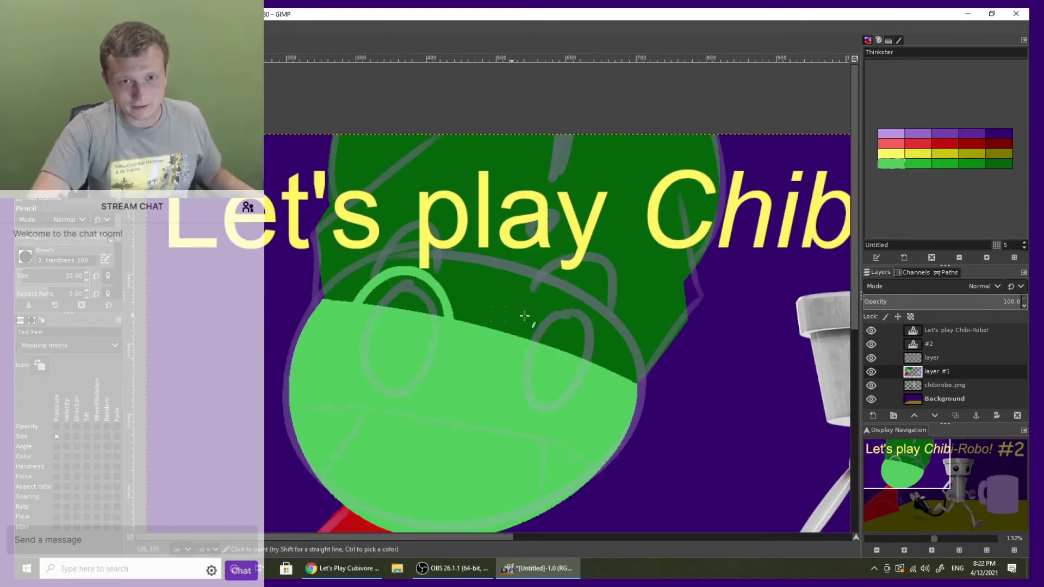
pyautogui.moveTo(510, 337)
pyautogui.mouseDown()
pyautogui.moveTo(526, 315)
pyautogui.moveTo(613, 365)
pyautogui.moveTo(509, 331)
pyautogui.moveTo(573, 370)
pyautogui.mouseUp()
pyautogui.hotkey('ctrl', 'z')
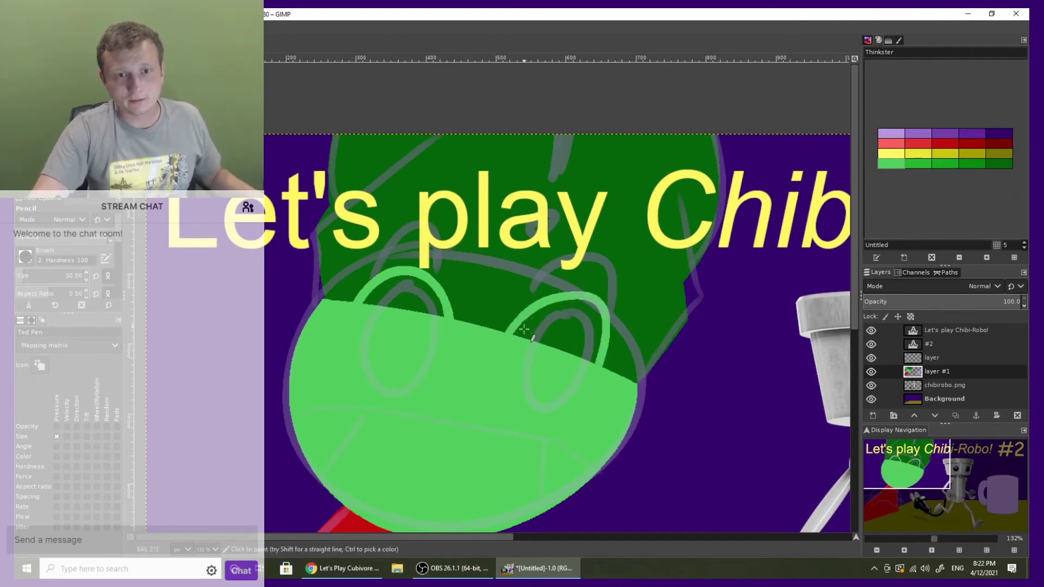
pyautogui.hotkey('ctrl', 'z')
pyautogui.moveTo(505, 338)
pyautogui.mouseDown()
pyautogui.moveTo(612, 343)
pyautogui.moveTo(603, 376)
pyautogui.mouseUp()
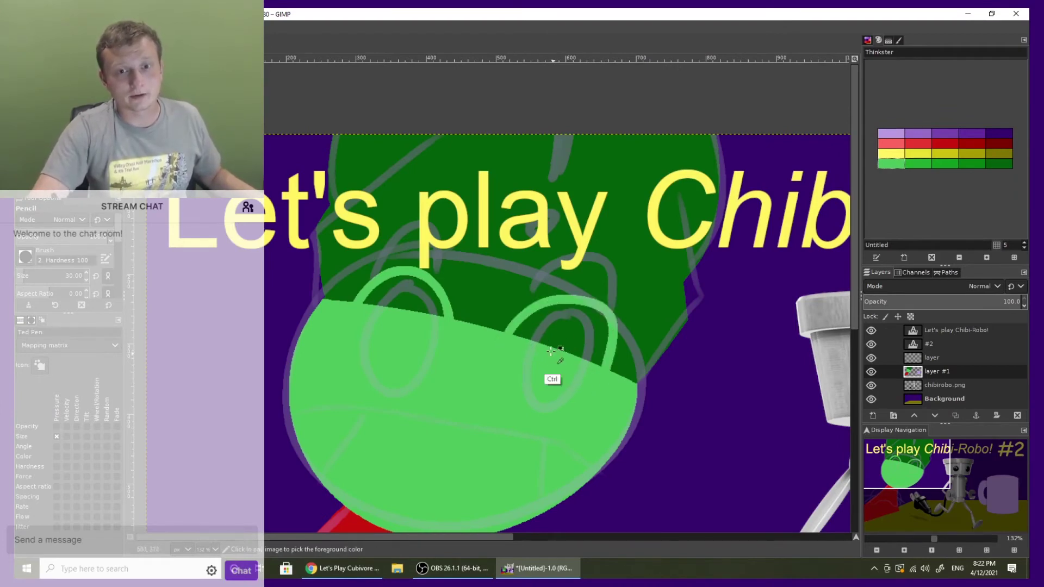
pyautogui.hotkey('ctrl', 'z')
pyautogui.moveTo(517, 337)
pyautogui.mouseDown()
pyautogui.moveTo(546, 305)
pyautogui.moveTo(598, 373)
pyautogui.mouseUp()
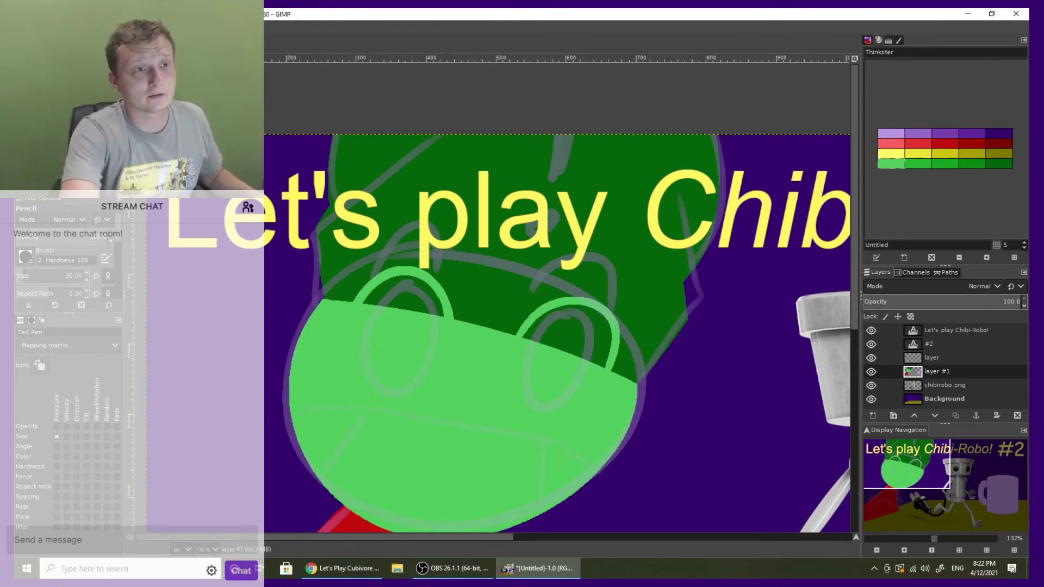
pyautogui.hotkey('shift', 'b')
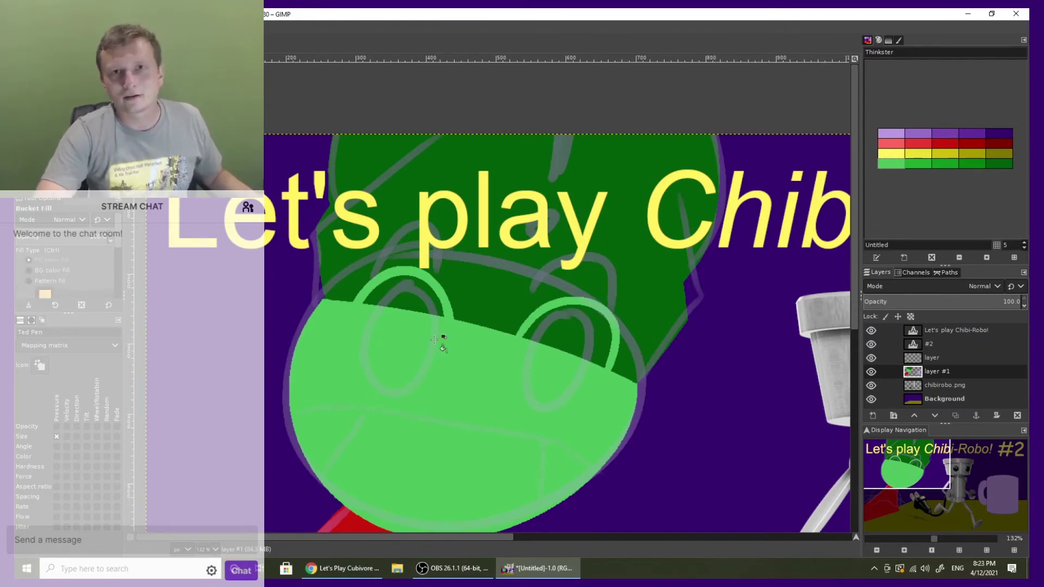
pyautogui.click(426, 293)
pyautogui.click(565, 320)
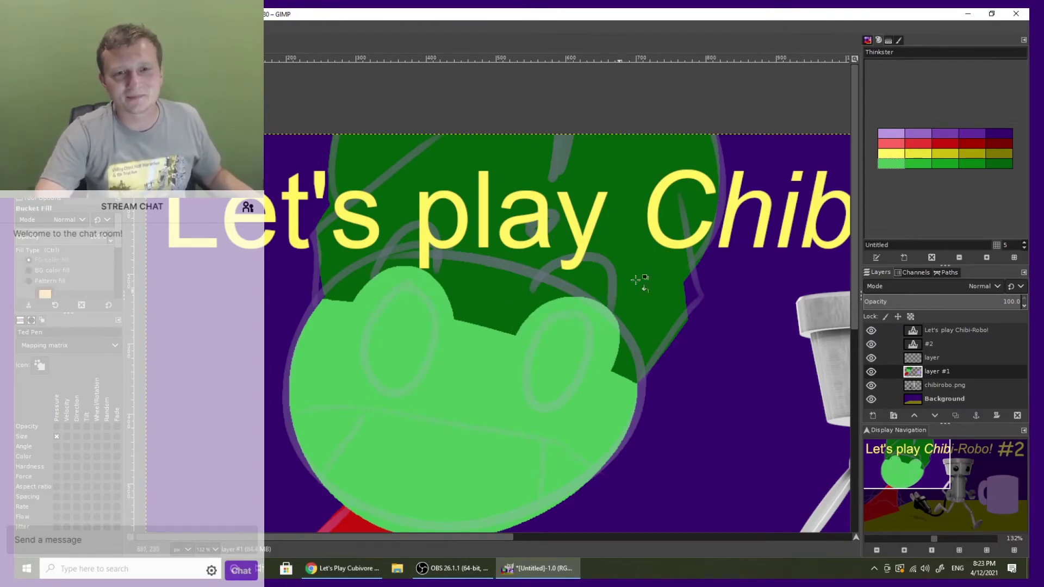
# - Switch to dark green and try freehand pencil outlines for both eyes over the sketch, undoing the attempts
pyautogui.click(991, 160)
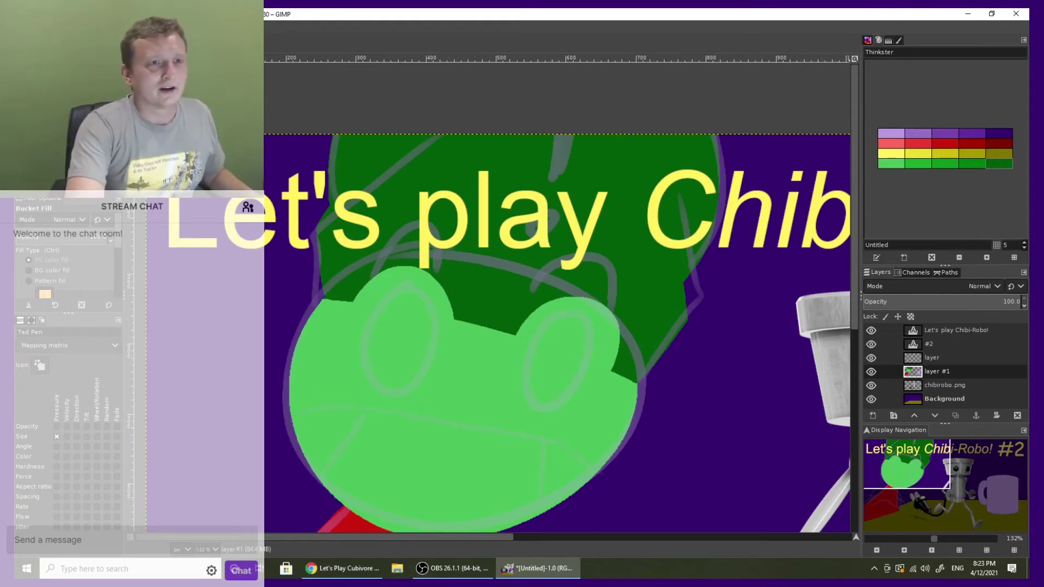
pyautogui.press('n')
pyautogui.moveTo(403, 285)
pyautogui.mouseDown()
pyautogui.moveTo(388, 292)
pyautogui.moveTo(407, 295)
pyautogui.moveTo(383, 292)
pyautogui.moveTo(394, 301)
pyautogui.mouseUp()
pyautogui.hotkey('ctrl', 'z')
pyautogui.moveTo(585, 321)
pyautogui.mouseDown()
pyautogui.moveTo(536, 402)
pyautogui.moveTo(577, 329)
pyautogui.moveTo(546, 320)
pyautogui.moveTo(552, 332)
pyautogui.moveTo(523, 380)
pyautogui.moveTo(571, 333)
pyautogui.moveTo(520, 385)
pyautogui.moveTo(569, 338)
pyautogui.mouseUp()
pyautogui.hotkey('ctrl', 'z')
pyautogui.hotkey('ctrl', 'z')
pyautogui.hotkey('ctrl', 'z')
pyautogui.hotkey('ctrl', 'z')
pyautogui.hotkey('ctrl', 'z')
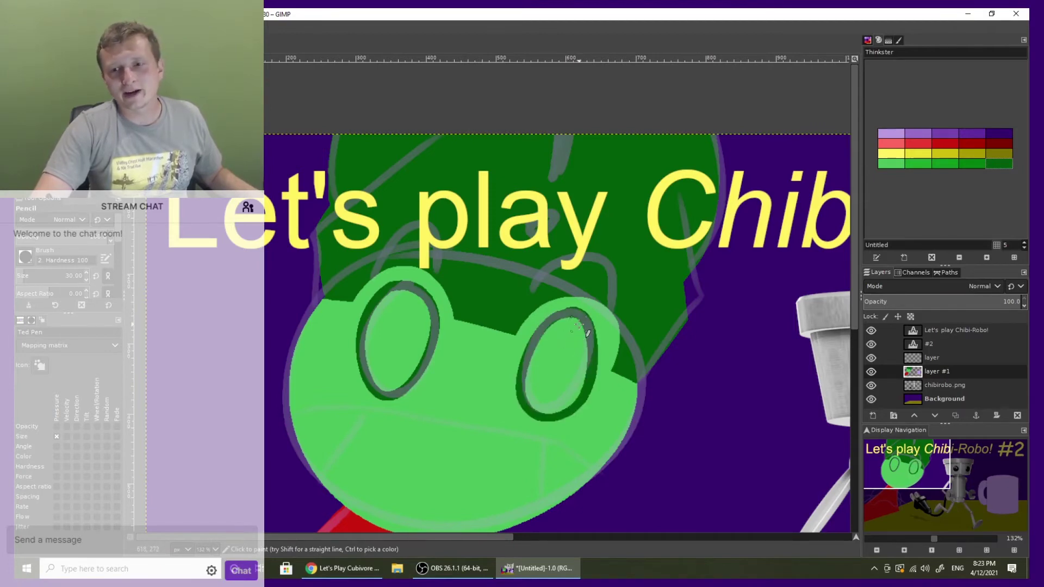
pyautogui.hotkey('ctrl', 'z')
pyautogui.hotkey('ctrl', 'z')
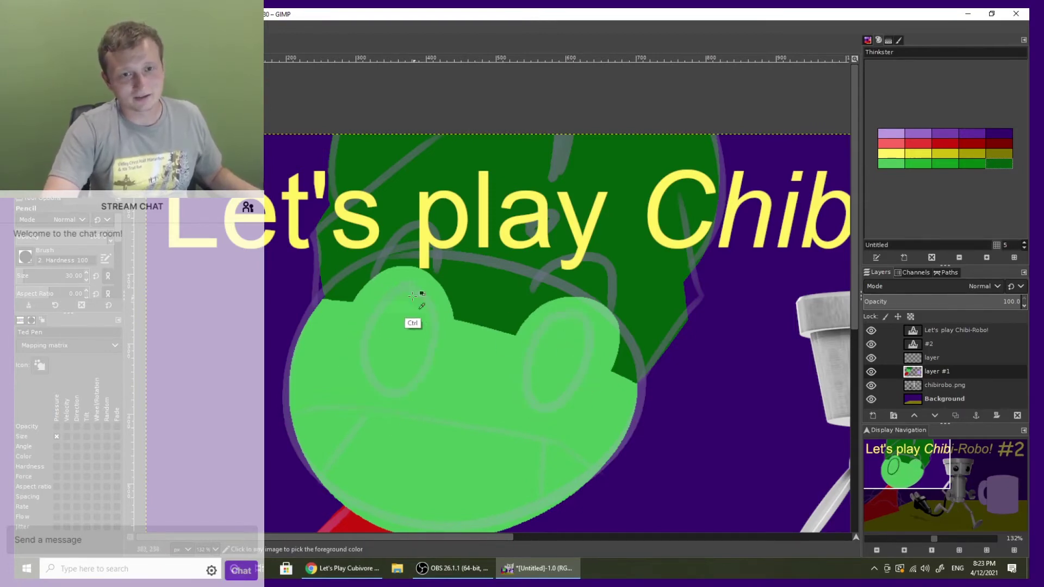
# - Draw both eyes over the sketch as dark green ovals about 125 px wide and 180 px tall, and fill them
pyautogui.moveTo(411, 283)
pyautogui.mouseDown()
pyautogui.moveTo(403, 400)
pyautogui.moveTo(391, 402)
pyautogui.moveTo(414, 302)
pyautogui.mouseUp()
pyautogui.hotkey('ctrl', 'z')
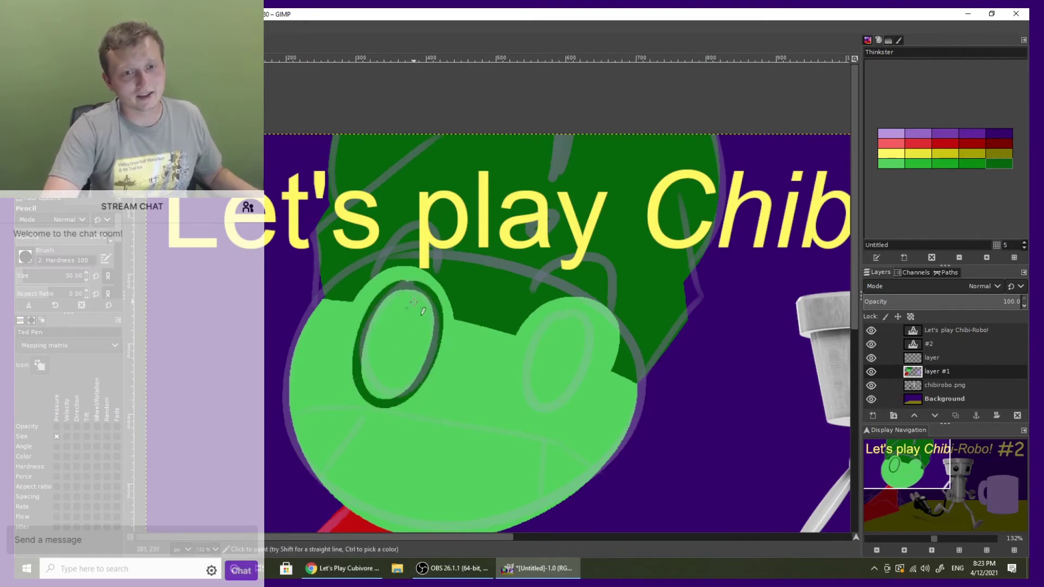
pyautogui.moveTo(561, 316)
pyautogui.mouseDown()
pyautogui.moveTo(541, 387)
pyautogui.moveTo(573, 311)
pyautogui.moveTo(561, 327)
pyautogui.moveTo(582, 381)
pyautogui.mouseUp()
pyautogui.hotkey('ctrl', 'z')
pyautogui.hotkey('ctrl', 'z')
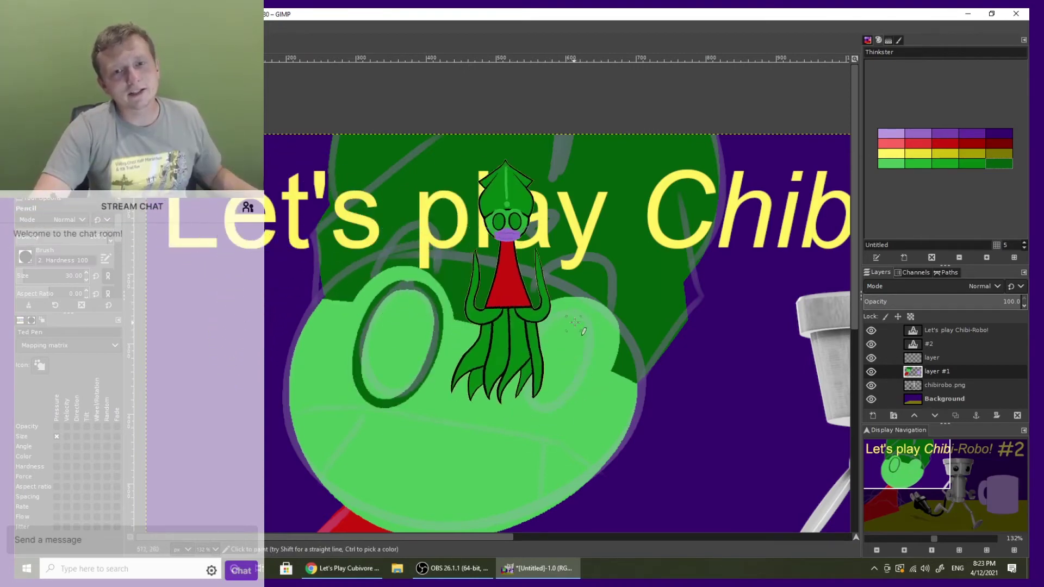
pyautogui.hotkey('ctrl', 'z')
pyautogui.moveTo(577, 318)
pyautogui.mouseDown()
pyautogui.moveTo(562, 430)
pyautogui.moveTo(584, 335)
pyautogui.mouseUp()
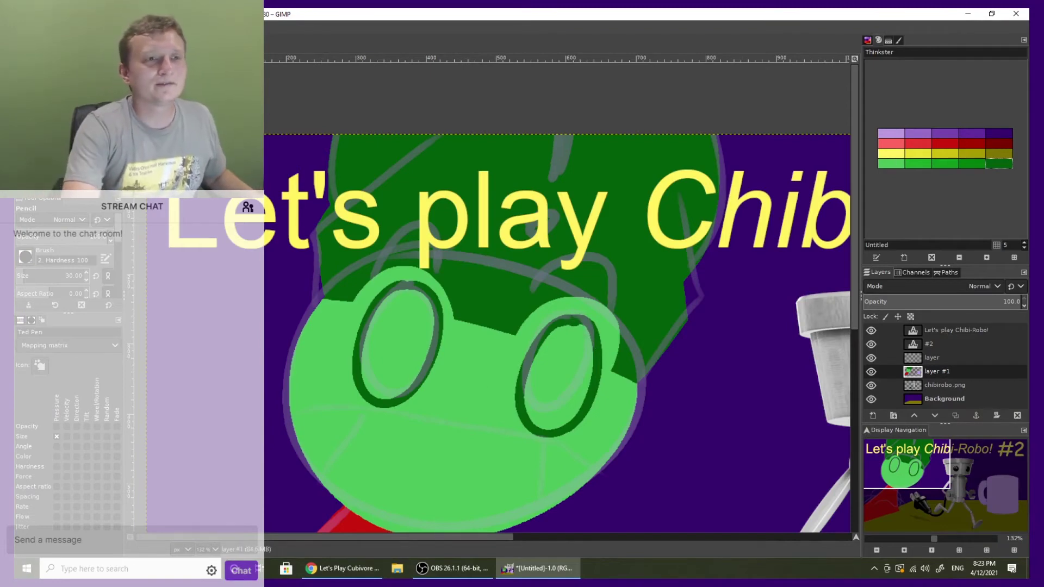
pyautogui.hotkey('ctrl', 'z')
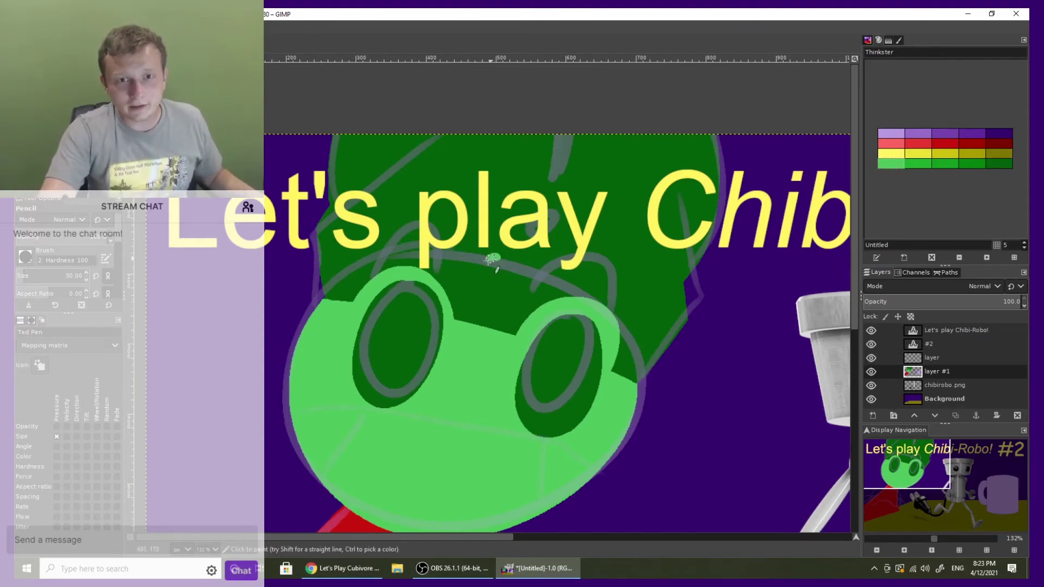
# - Paint a light green dot between the eye bumps and a tapering stripe above it, and hide the sketch layer to check
pyautogui.click(495, 266)
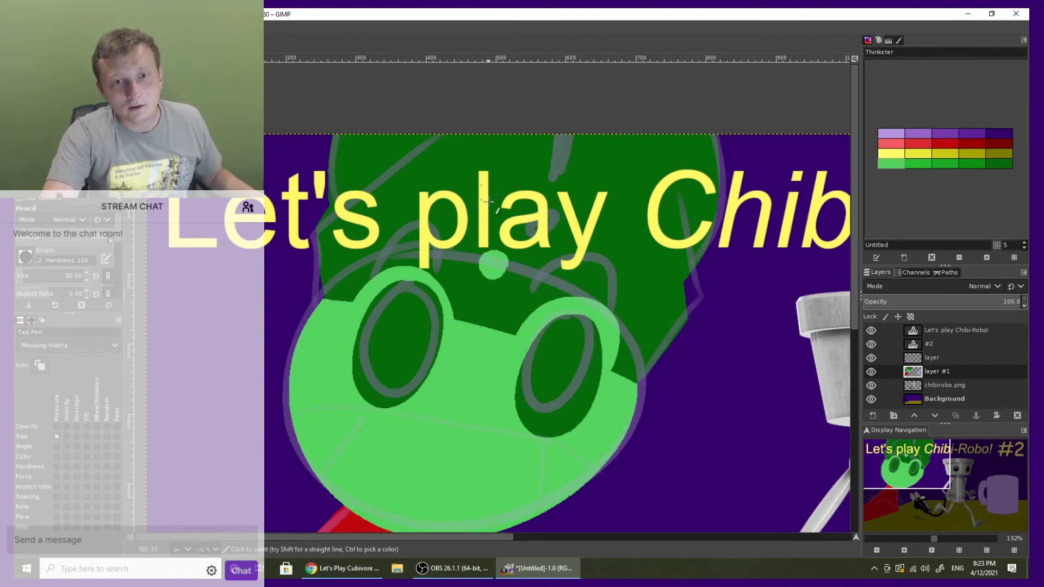
pyautogui.hotkey('ctrl', 'z')
pyautogui.moveTo(517, 271); pyautogui.dragTo(554, 142)
pyautogui.moveTo(529, 245); pyautogui.dragTo(569, 136)
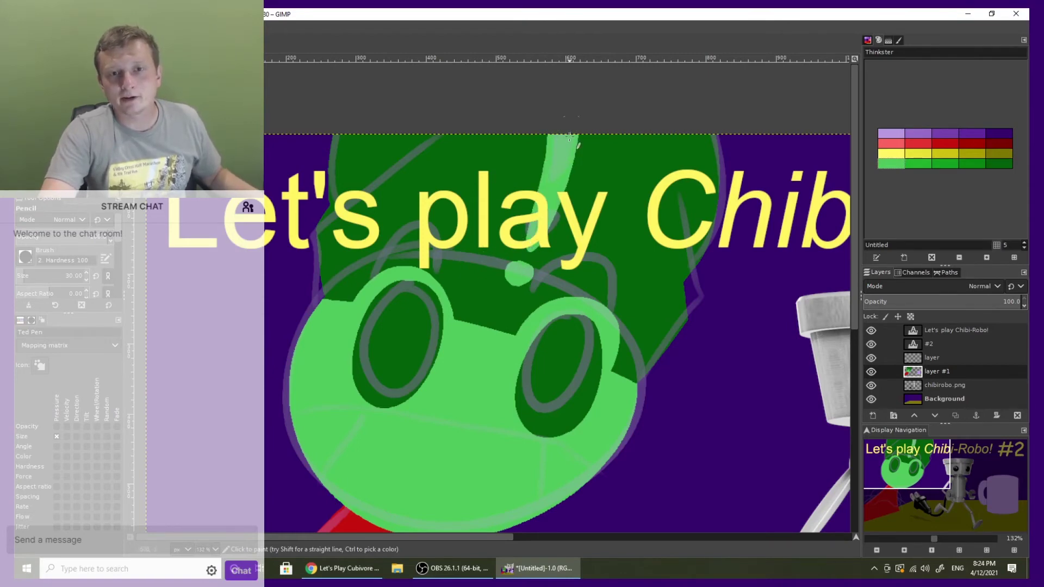
pyautogui.moveTo(533, 250); pyautogui.dragTo(569, 132)
pyautogui.hotkey('ctrl', 'z')
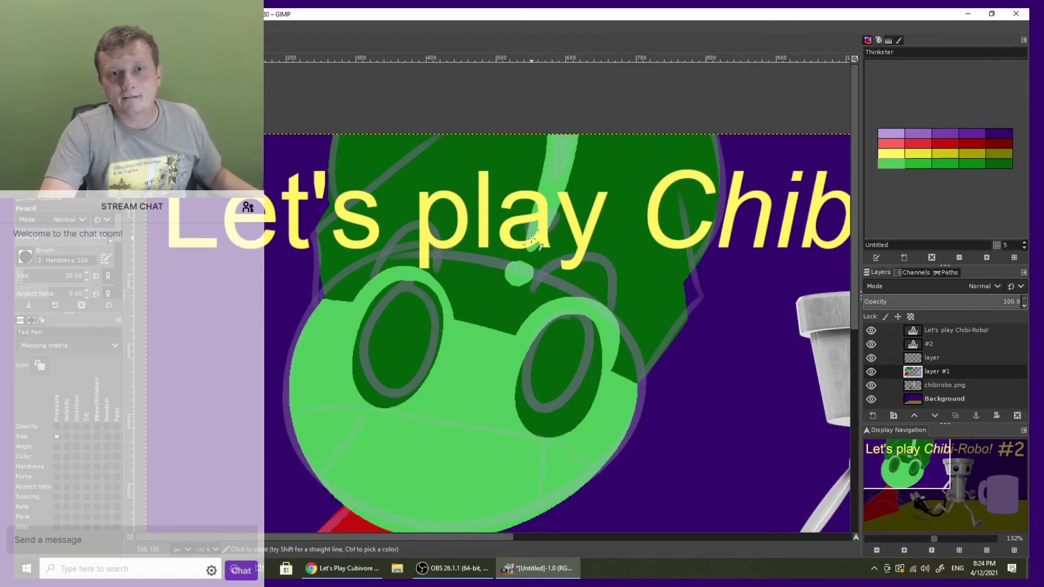
pyautogui.moveTo(531, 249); pyautogui.dragTo(572, 144)
pyautogui.moveTo(542, 202)
pyautogui.mouseDown()
pyautogui.moveTo(532, 248)
pyautogui.moveTo(580, 138)
pyautogui.moveTo(543, 182)
pyautogui.moveTo(511, 280)
pyautogui.mouseUp()
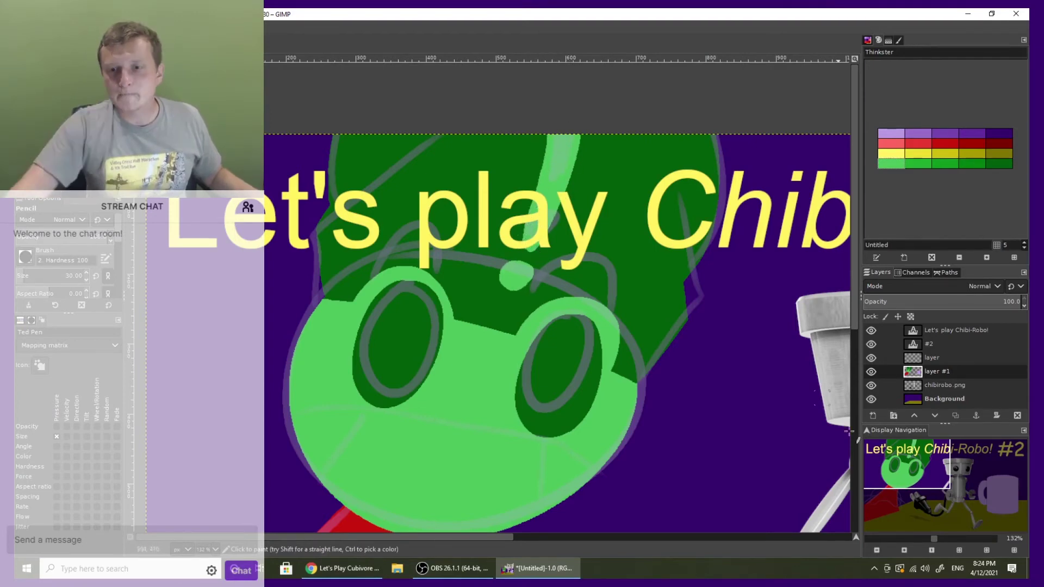
pyautogui.click(876, 550)
pyautogui.click(872, 357)
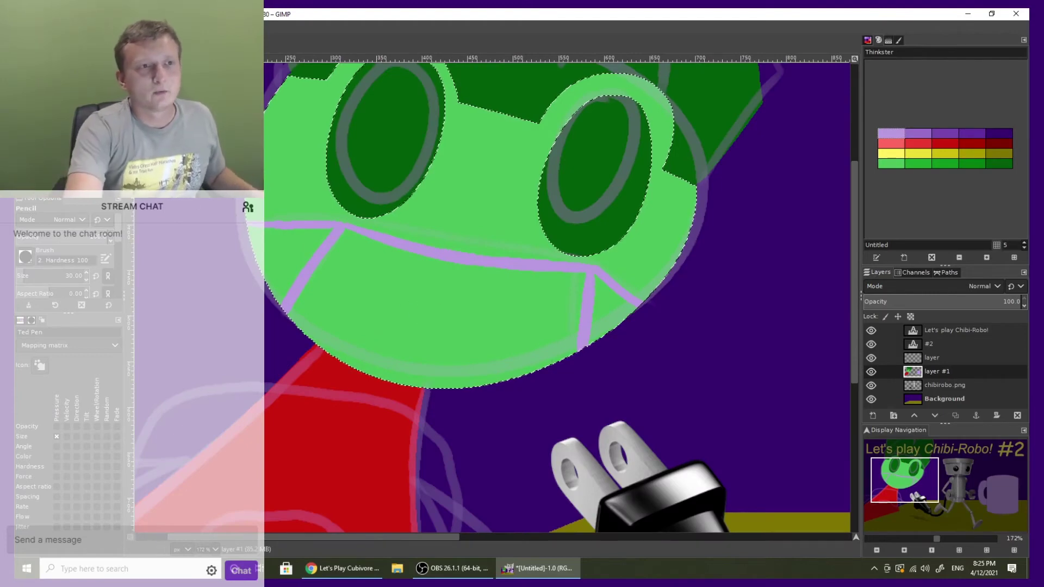
# - Fill the outlined face mask on the lower half of the head with light purple and clear the selection
pyautogui.hotkey('shift', 'b')
pyautogui.click(445, 308)
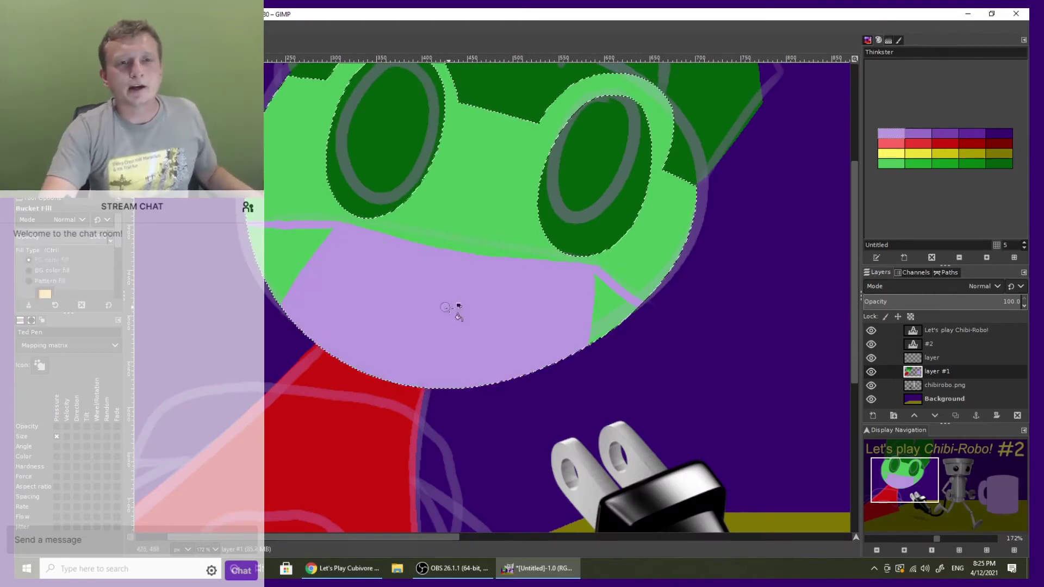
pyautogui.hotkey('ctrl', 'shift', 'a')
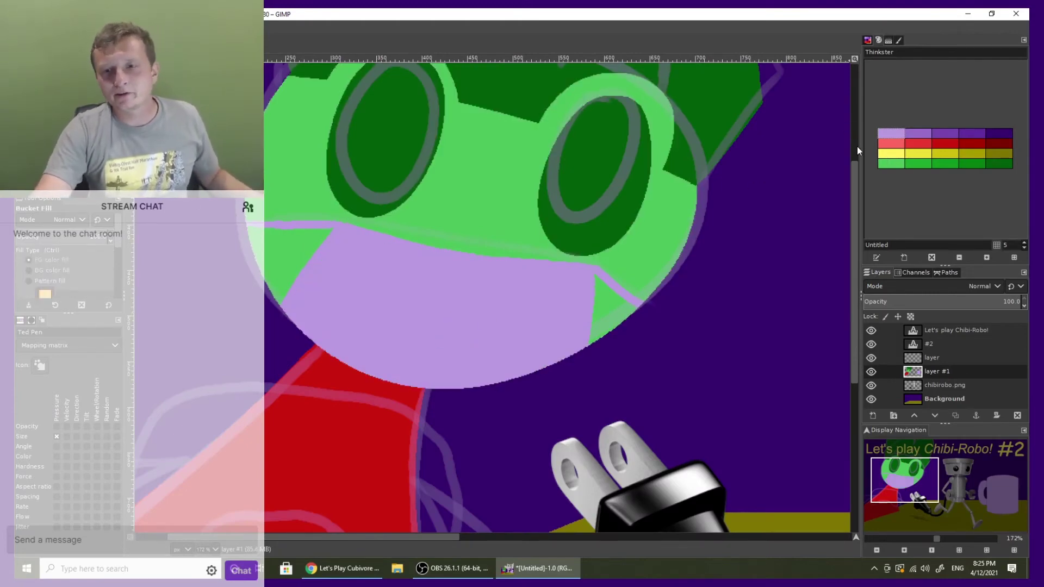
# - Draw three darker purple fold lines across the face mask with the Pencil tool
pyautogui.click(912, 137)
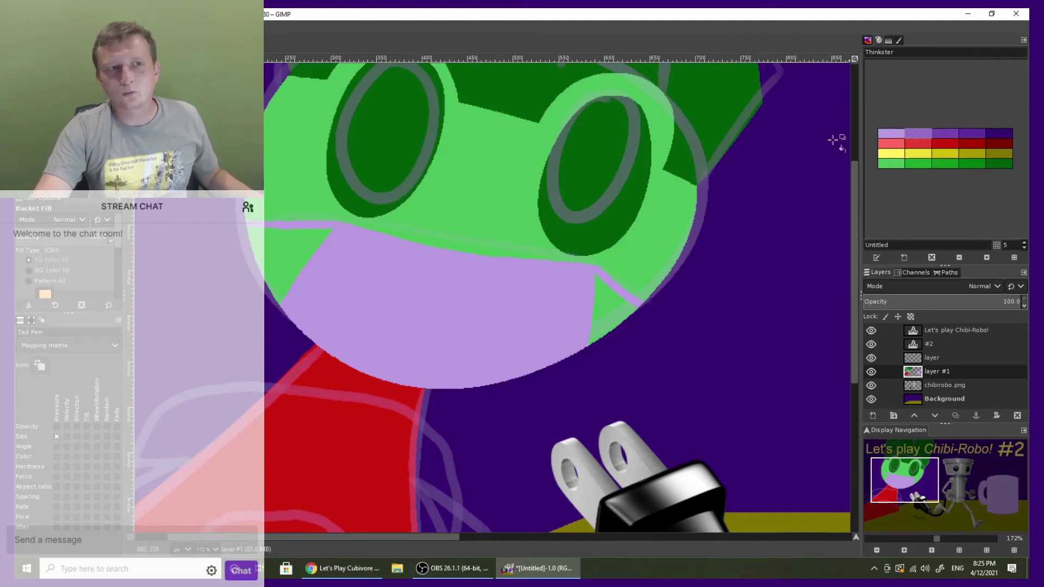
pyautogui.press('n')
pyautogui.moveTo(357, 264); pyautogui.dragTo(569, 288)
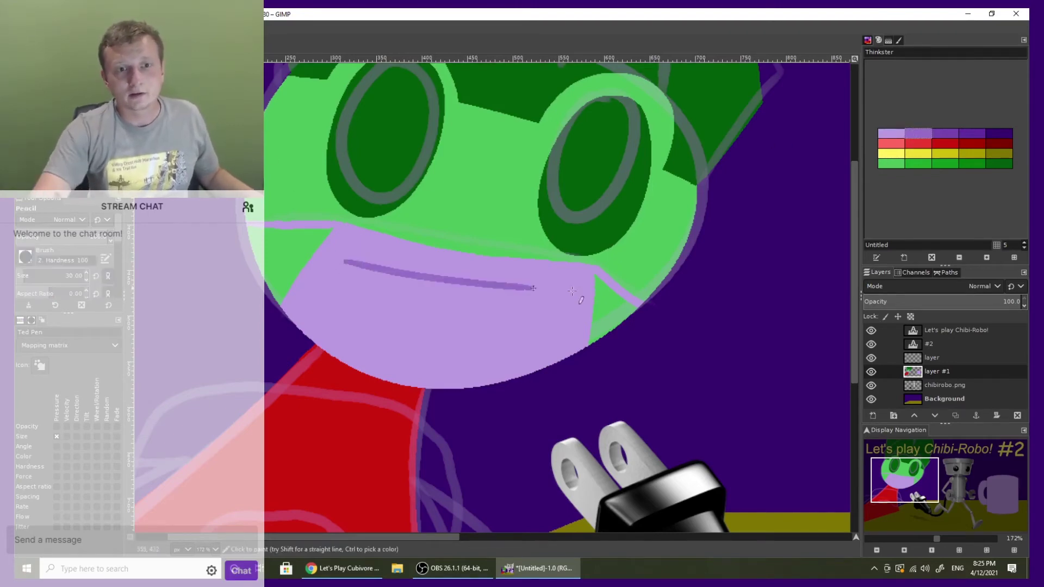
pyautogui.moveTo(341, 294); pyautogui.dragTo(557, 310)
pyautogui.moveTo(338, 317); pyautogui.dragTo(532, 352)
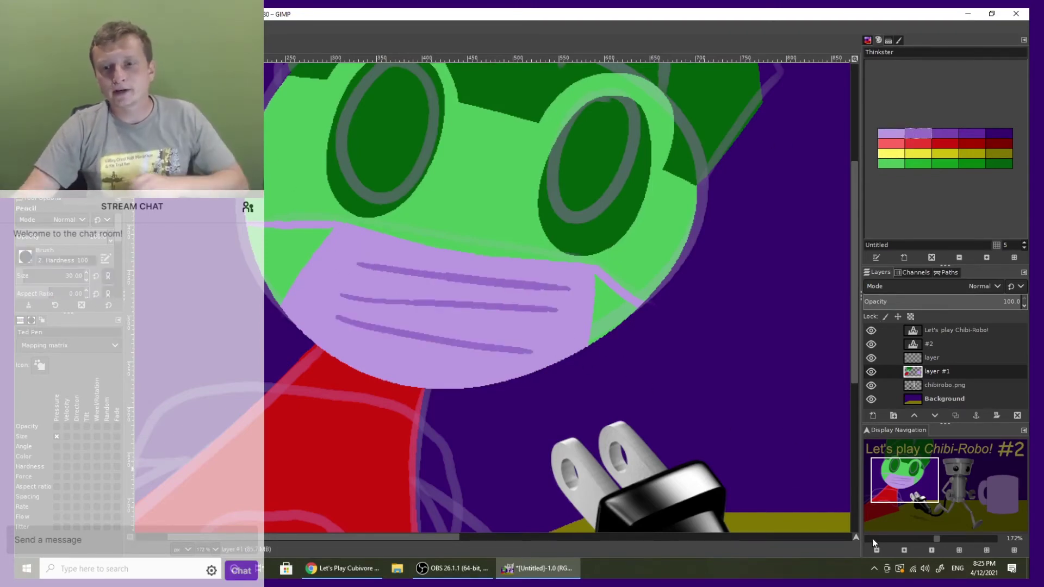
pyautogui.click(877, 551)
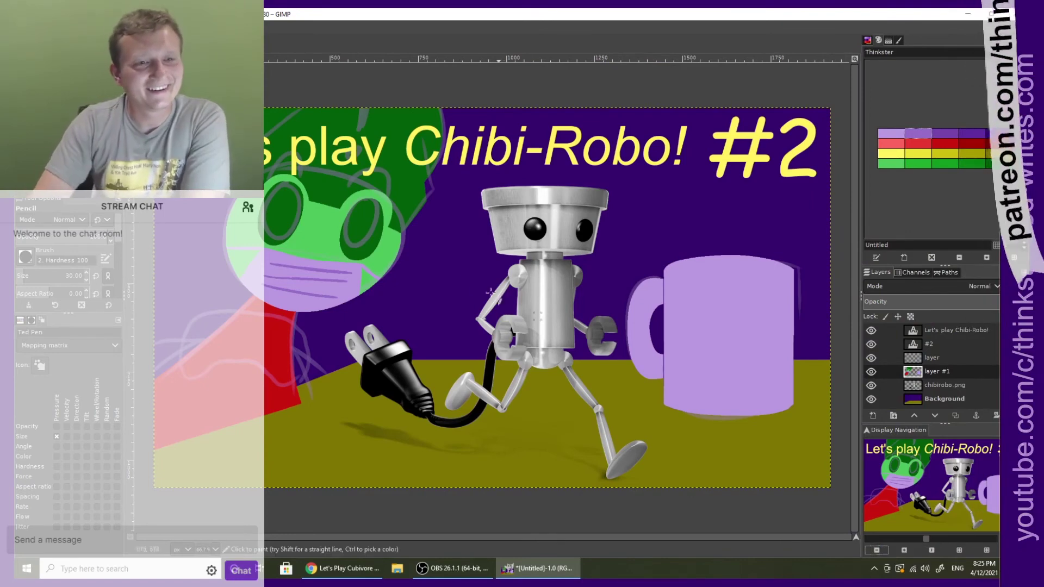
# - Select the light purple mask, trim its two side edges inward with light green pencil strokes, and clear the selection
pyautogui.press('u')
pyautogui.click(381, 273)
pyautogui.click(891, 164)
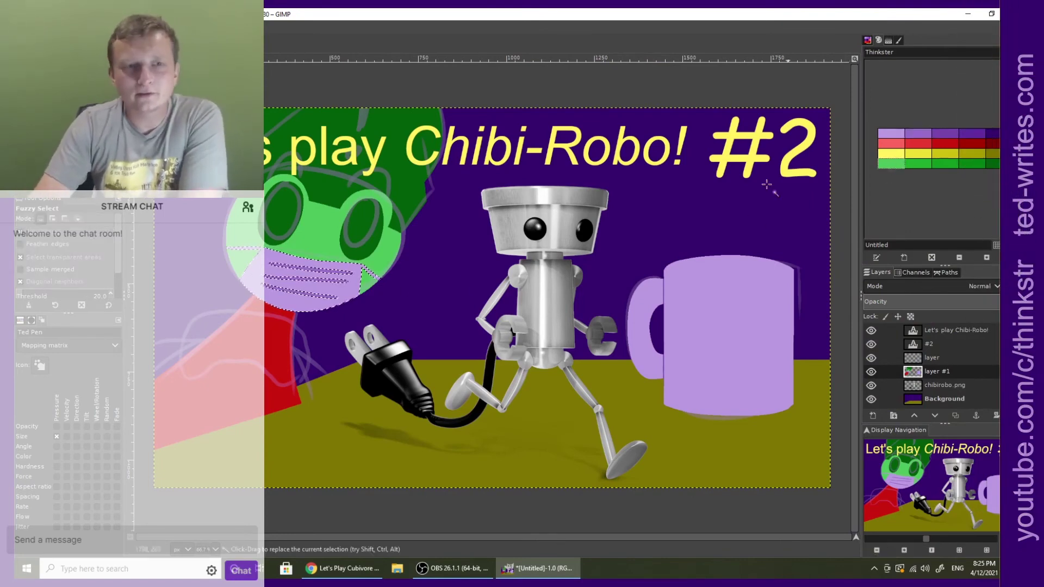
pyautogui.press('z')
pyautogui.moveTo(219, 213); pyautogui.dragTo(459, 385)
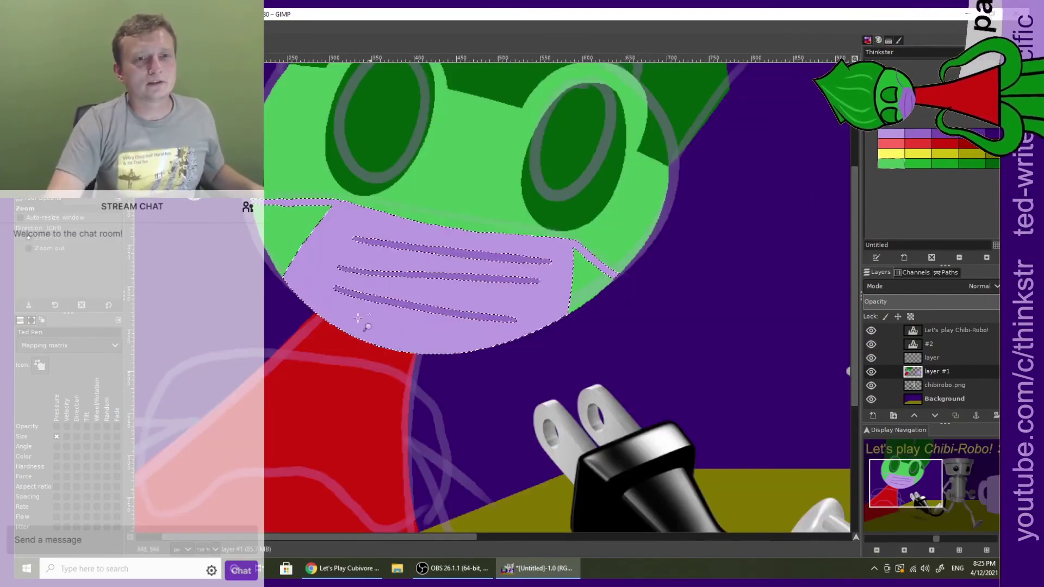
pyautogui.press('n')
pyautogui.hotkey('ctrl', 'shift', 'a')
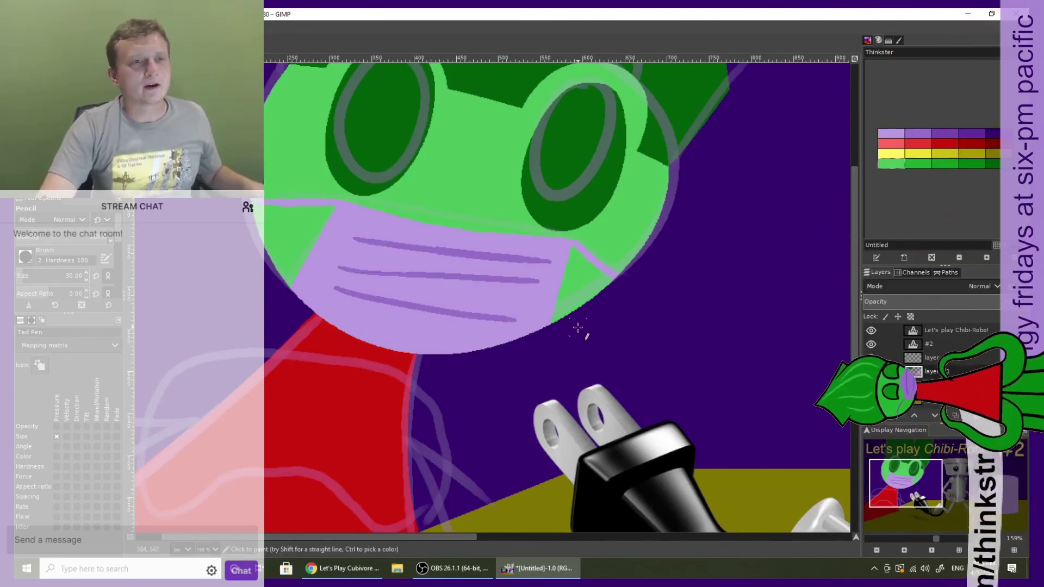
# - Select the light green face areas by color and thicken the mask's straps with straight light purple lines, clearing the selection
pyautogui.hotkey('shift', 'o')
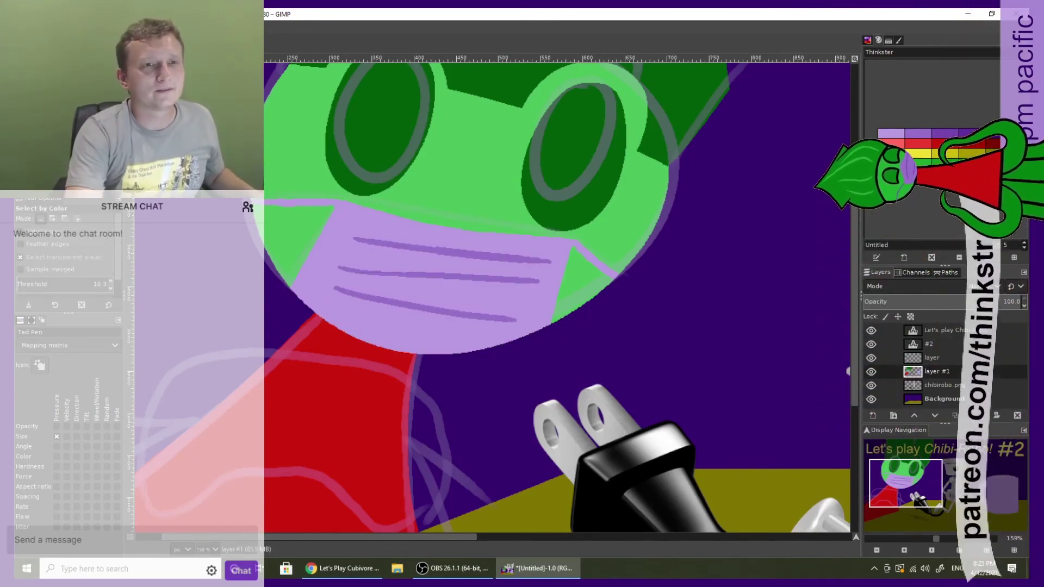
pyautogui.click(287, 165)
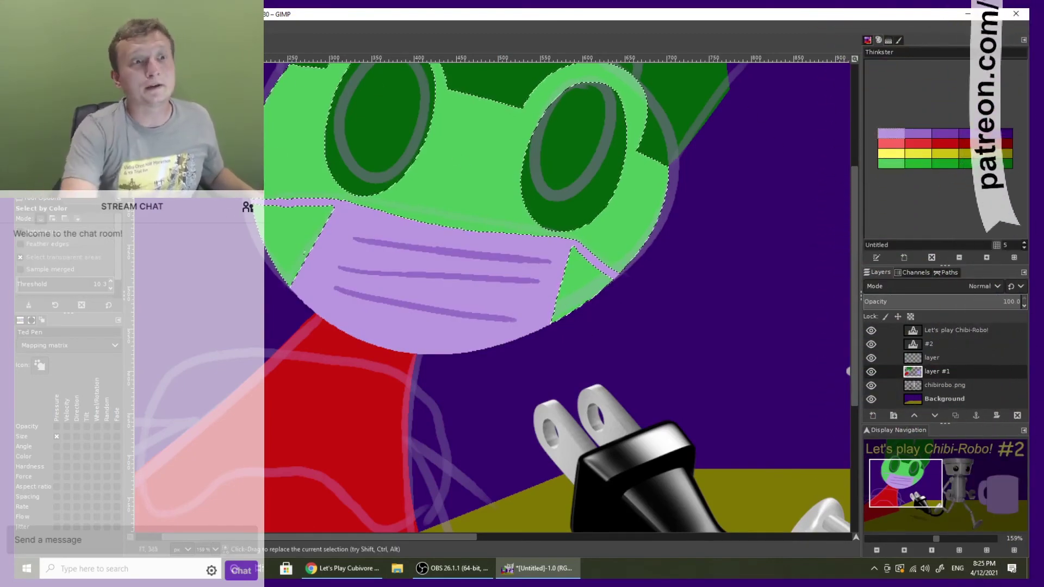
pyautogui.press('n')
pyautogui.click(238, 209)
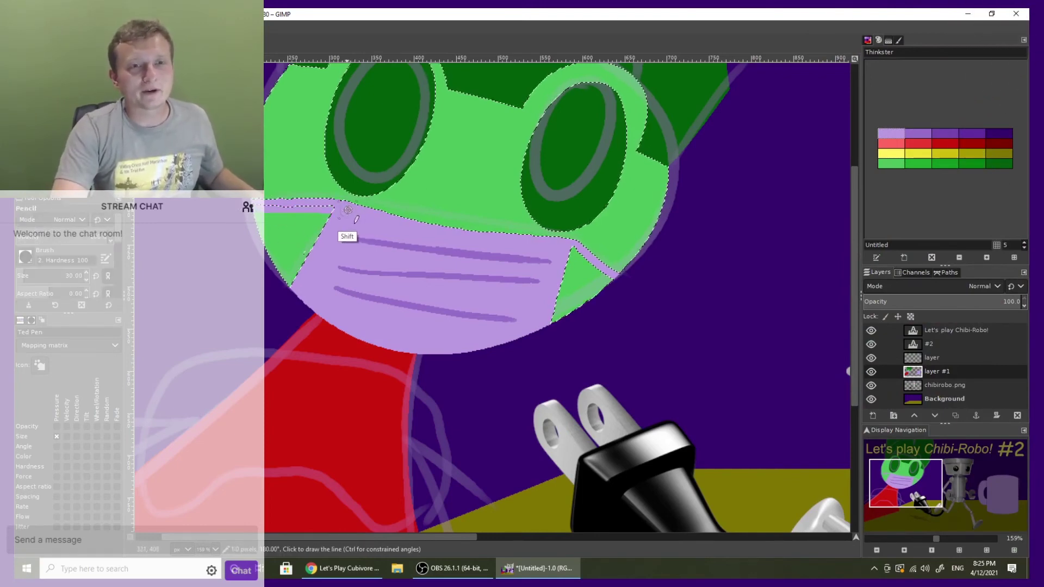
pyautogui.click(569, 248)
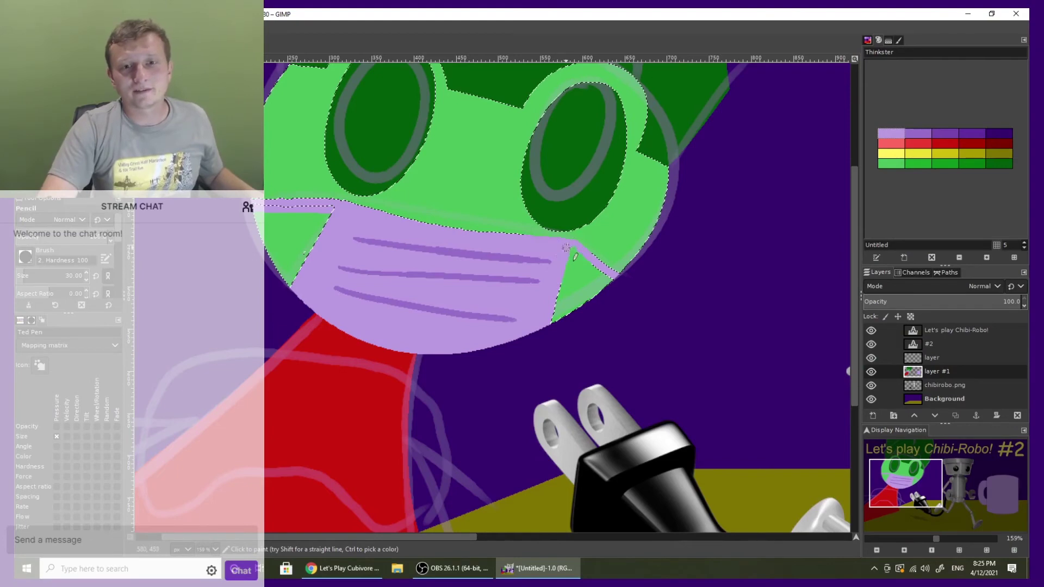
pyautogui.keyDown('shift'); pyautogui.click(622, 298); pyautogui.keyUp('shift')
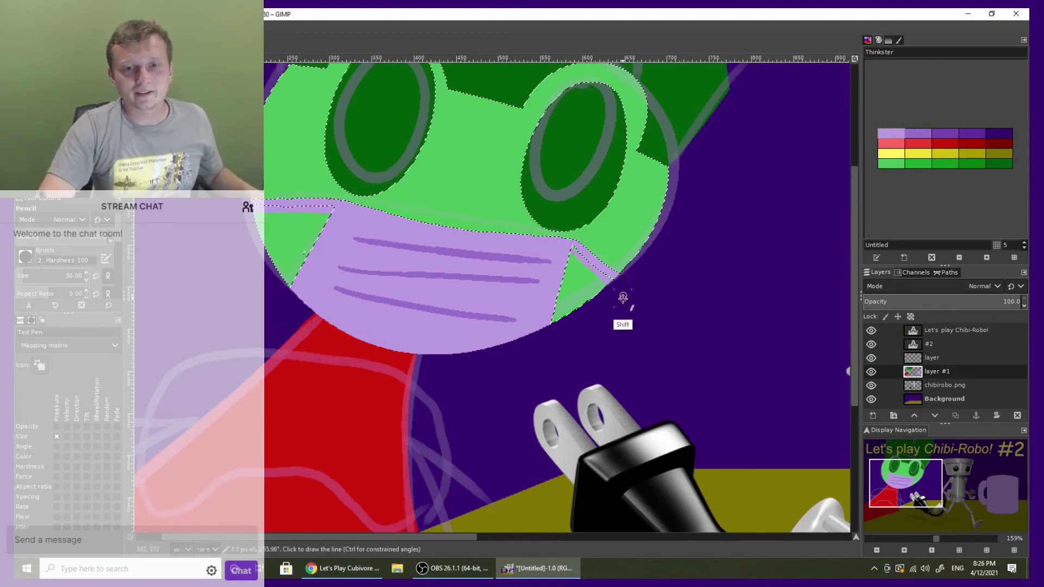
pyautogui.hotkey('ctrl', 'shift', 'a')
# - Hide the sketch layer again and check the whole thumbnail with the masked face
pyautogui.click(877, 550)
pyautogui.click(876, 550)
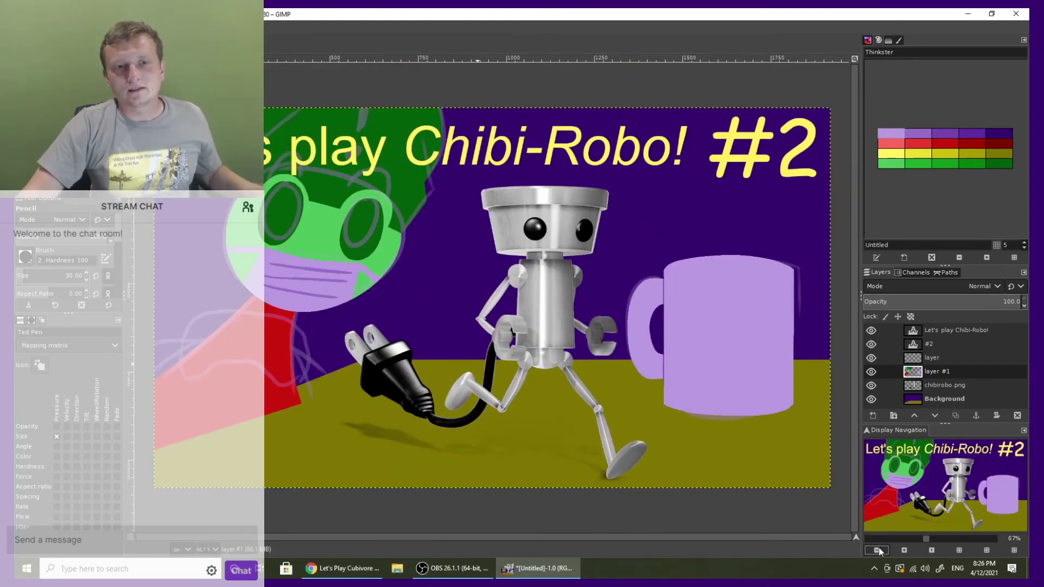
pyautogui.click(873, 358)
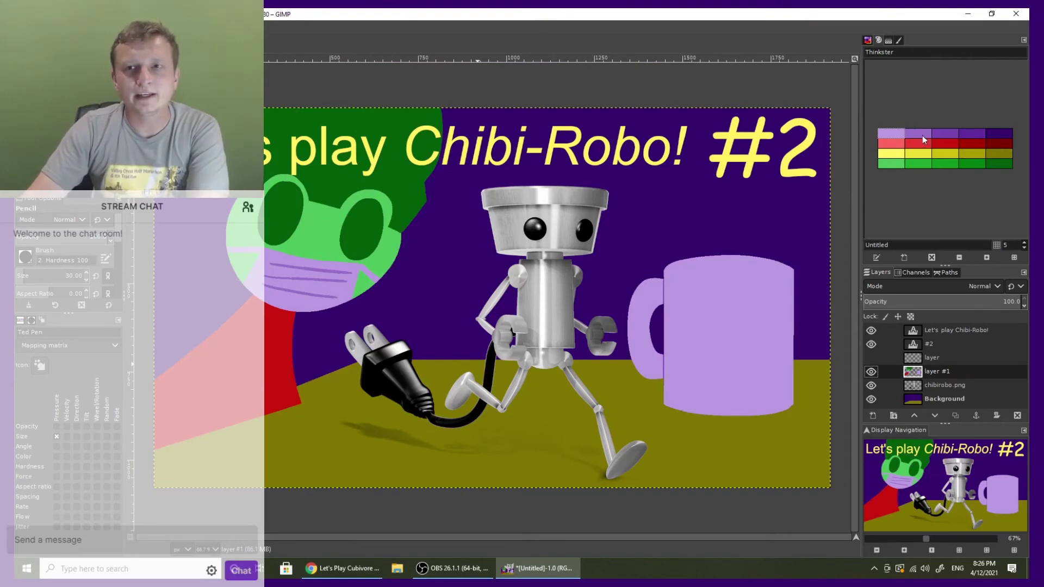
# - Recolour the face mask and its straps medium purple with light purple fold lines using Bucket Fill
pyautogui.click(939, 134)
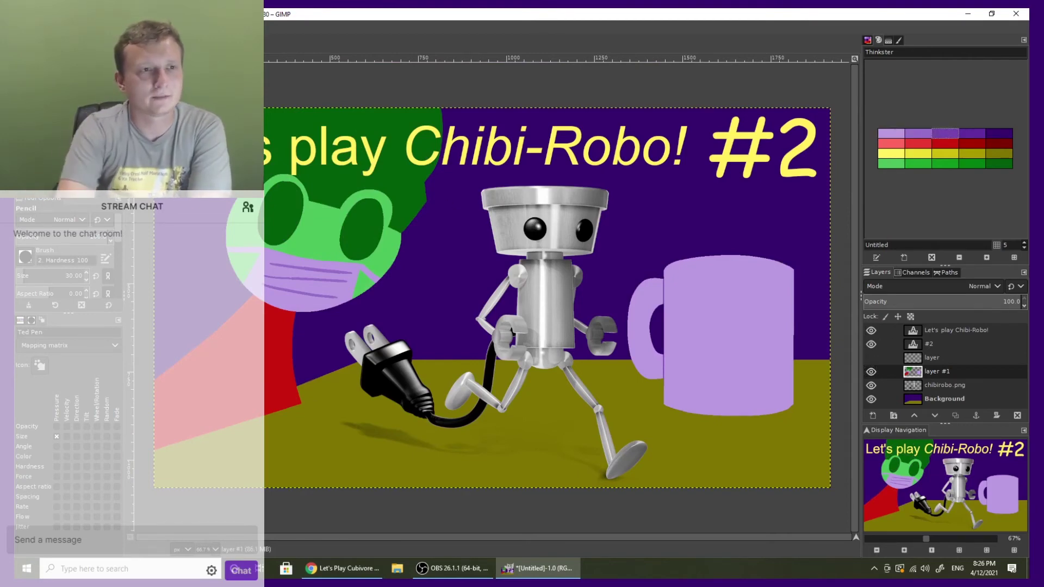
pyautogui.hotkey('shift', 'b')
pyautogui.click(280, 255)
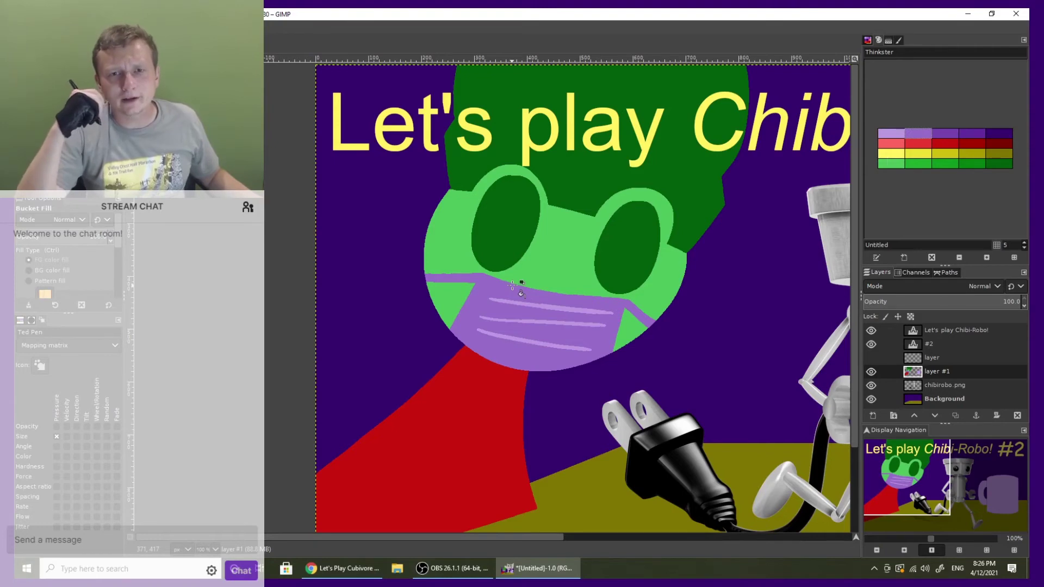
# - Try curved light green strand lines across the dark green hair with the Pencil tool
pyautogui.click(894, 166)
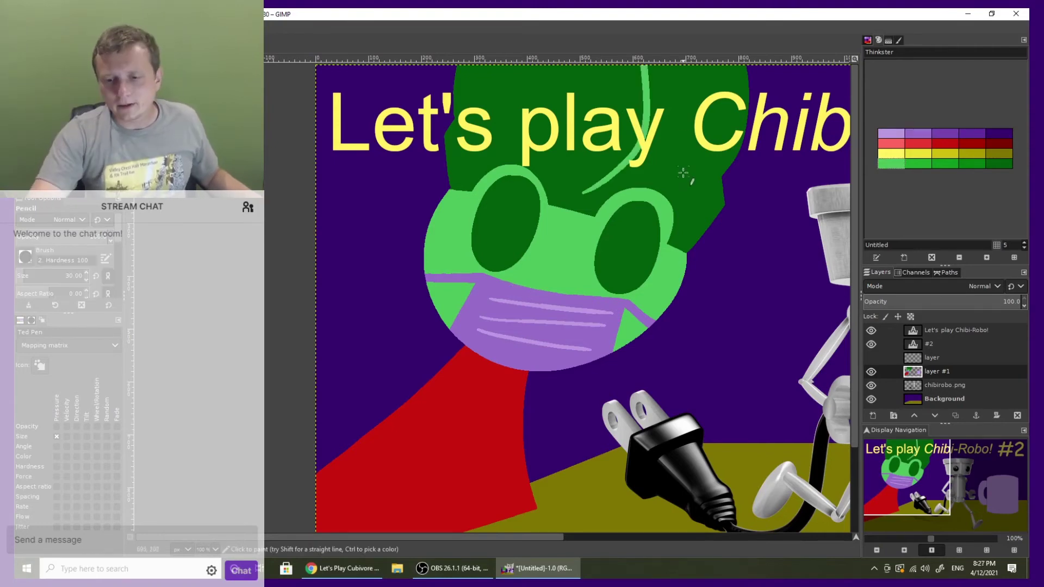
pyautogui.moveTo(678, 174); pyautogui.dragTo(700, 46)
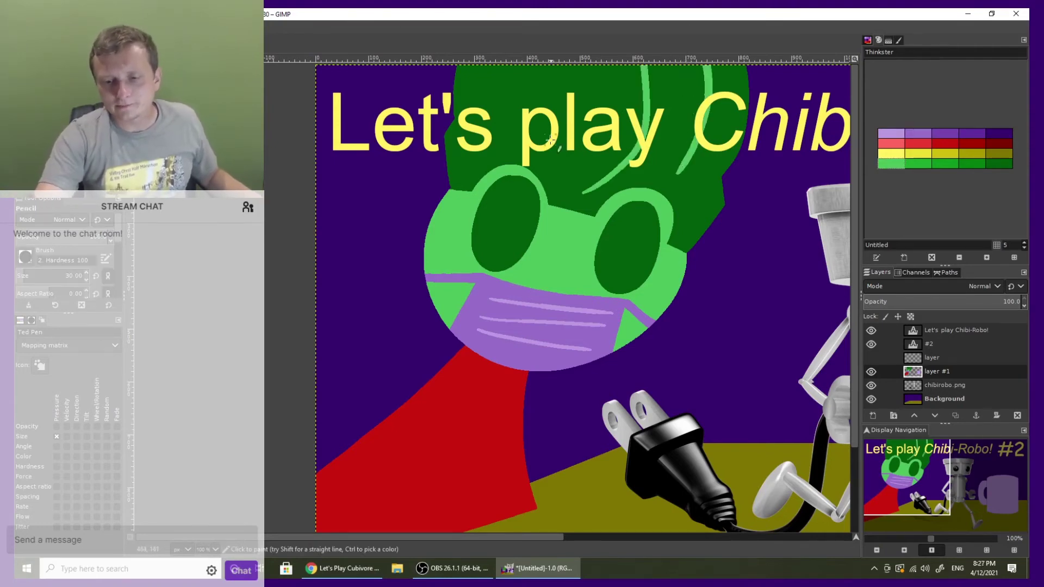
pyautogui.moveTo(550, 140); pyautogui.dragTo(572, 66)
pyautogui.moveTo(492, 151); pyautogui.dragTo(499, 66)
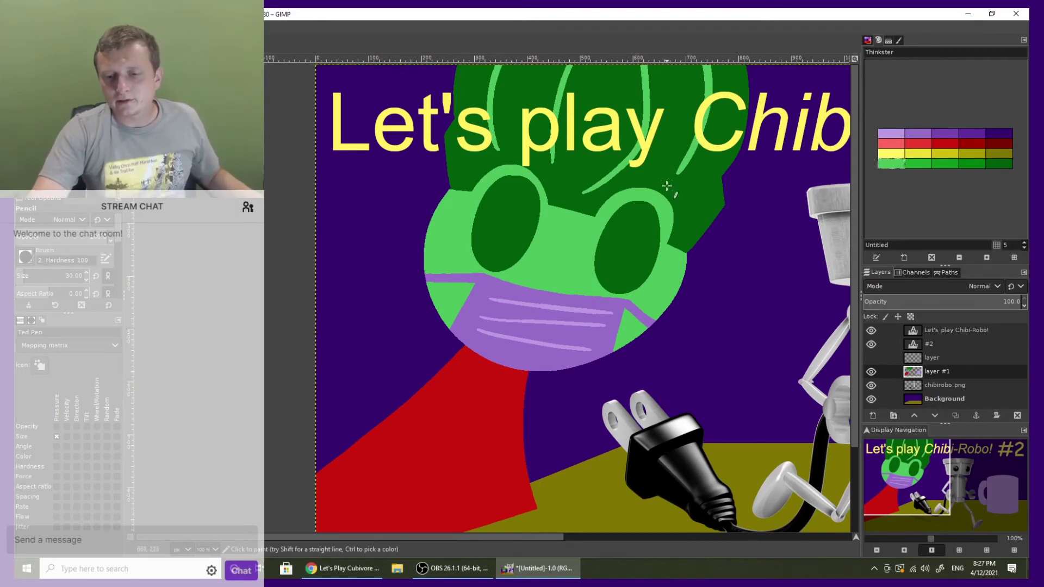
pyautogui.click(880, 550)
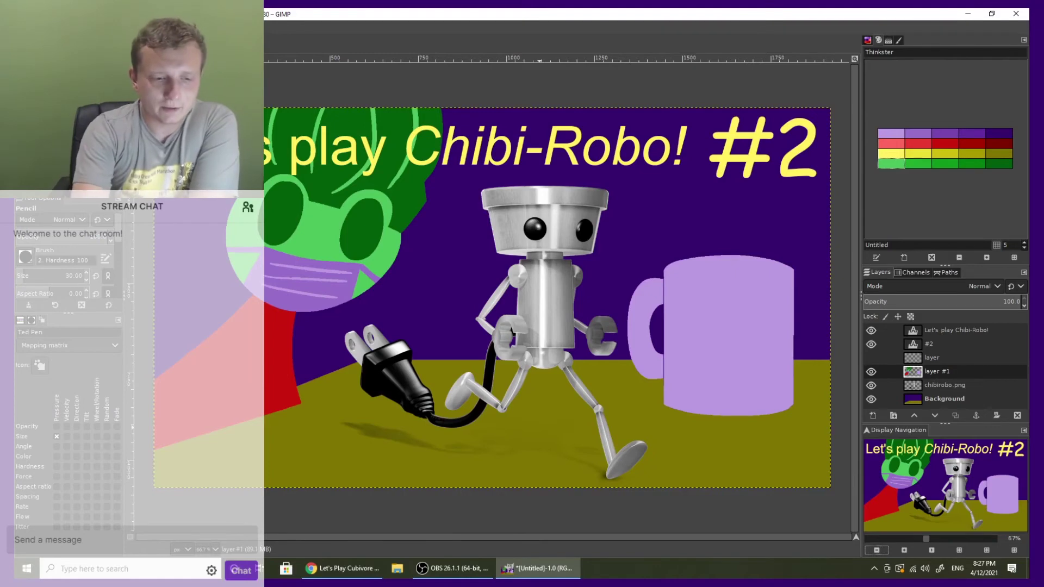
# - Cover the light green strand lines in the hair with dark green using Bucket Fill
pyautogui.hotkey('shift', 'b')
pyautogui.click(999, 163)
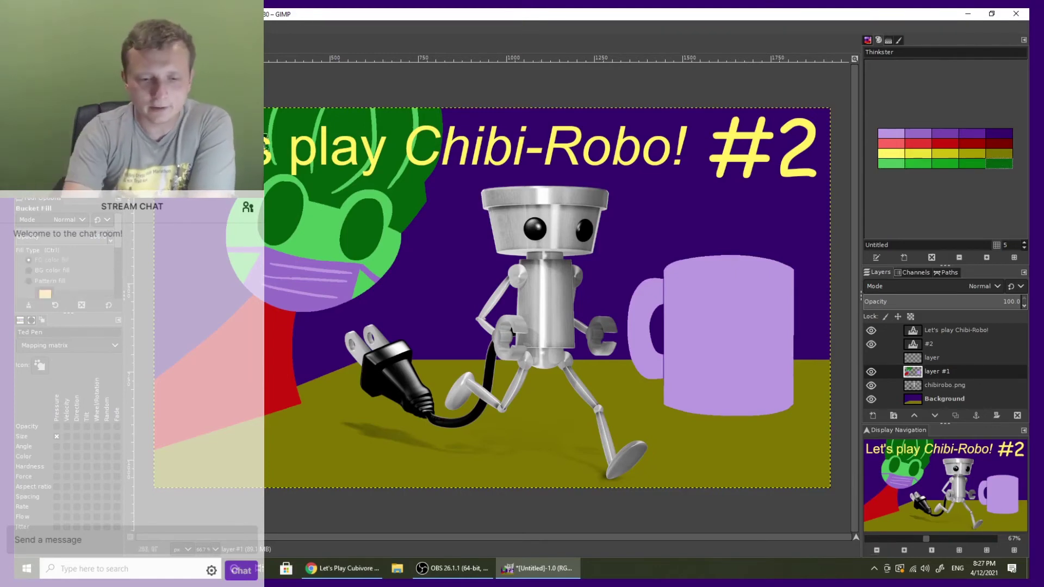
pyautogui.click(320, 116)
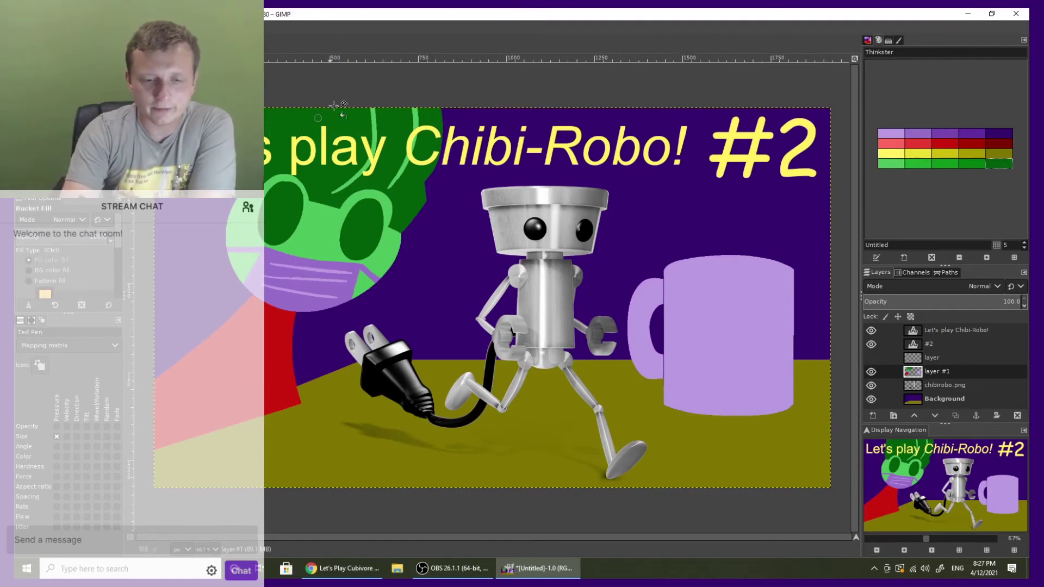
pyautogui.click(374, 115)
pyautogui.click(428, 115)
# - Show the sketch layer, outline the collar-like shape over the red torso in purple on a new layer, and fill it
pyautogui.hotkey('shift', 'e')
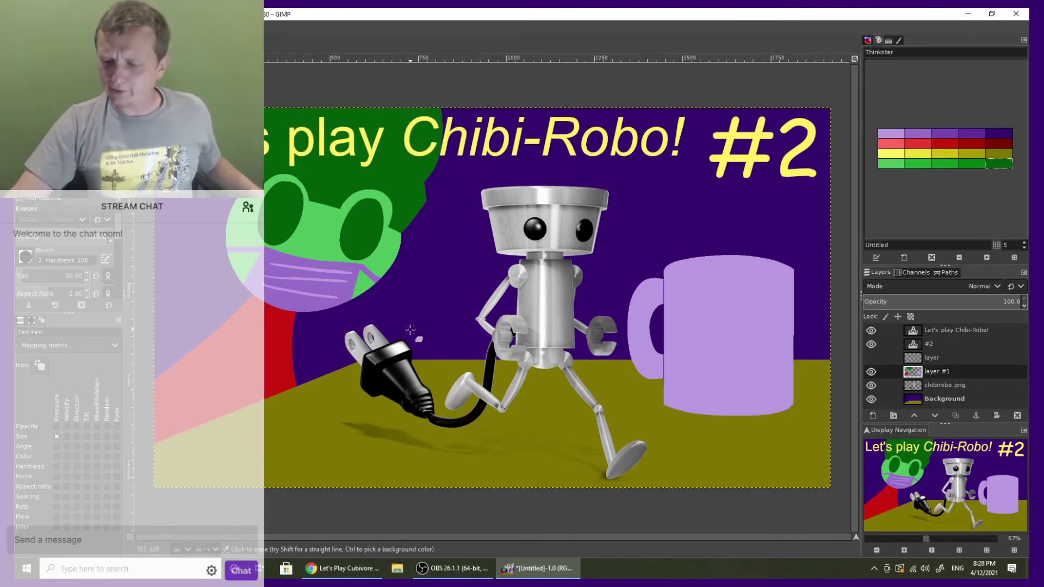
pyautogui.click(871, 357)
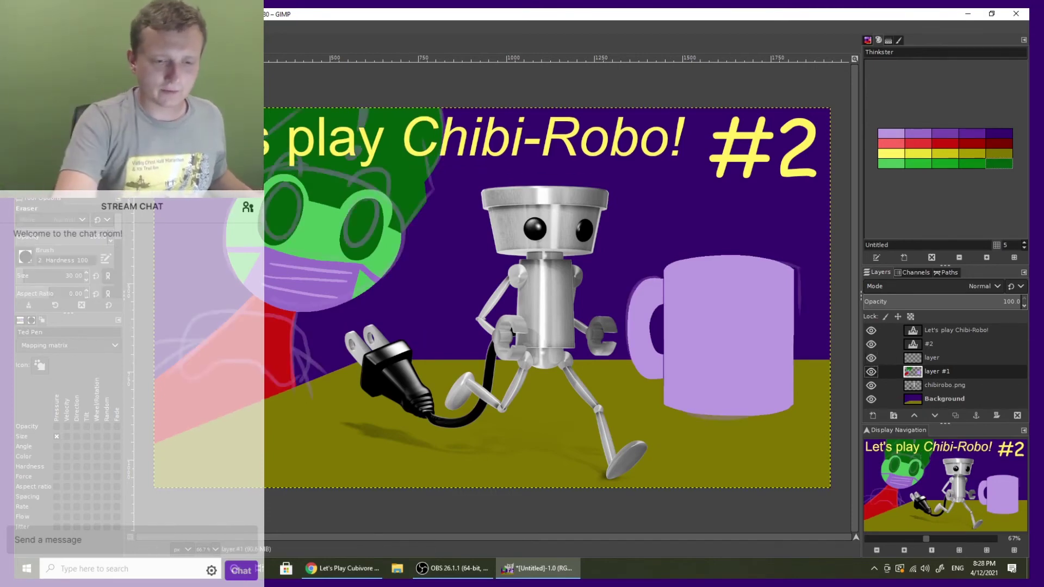
pyautogui.press('z')
pyautogui.moveTo(148, 298); pyautogui.dragTo(402, 416)
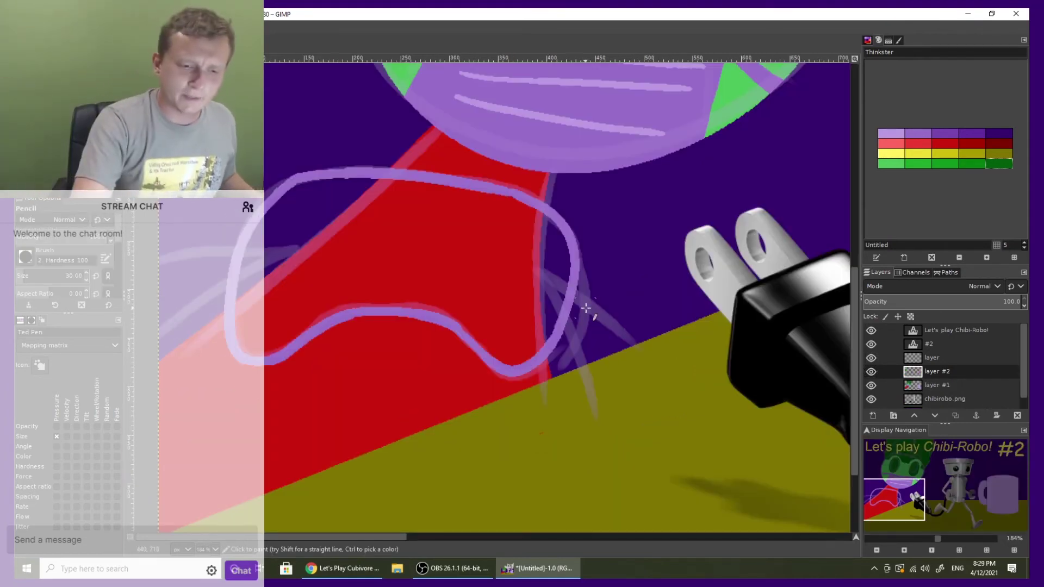
pyautogui.hotkey('shift', 'b')
pyautogui.click(442, 250)
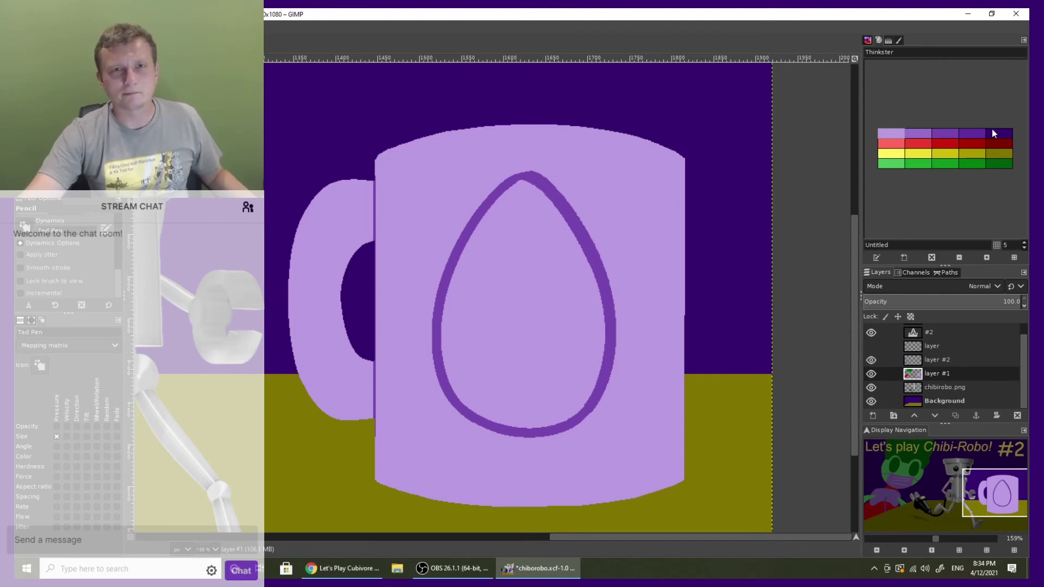
# - Draw two pointed mid-purple triangles beneath the egg outline on the mug with the Pencil tool
pyautogui.click(947, 130)
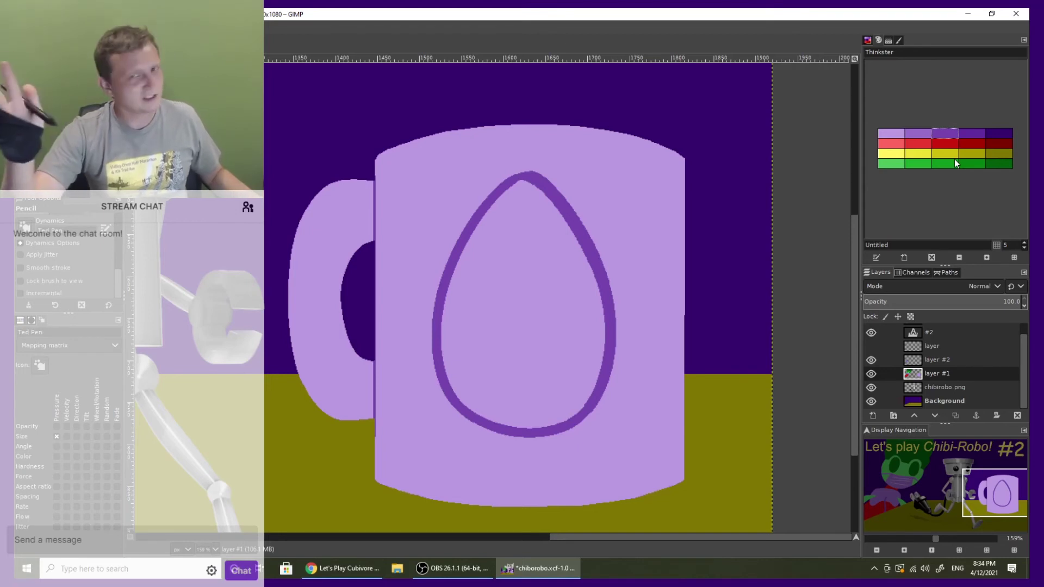
pyautogui.moveTo(443, 391); pyautogui.dragTo(572, 466)
pyautogui.hotkey('ctrl', 'z')
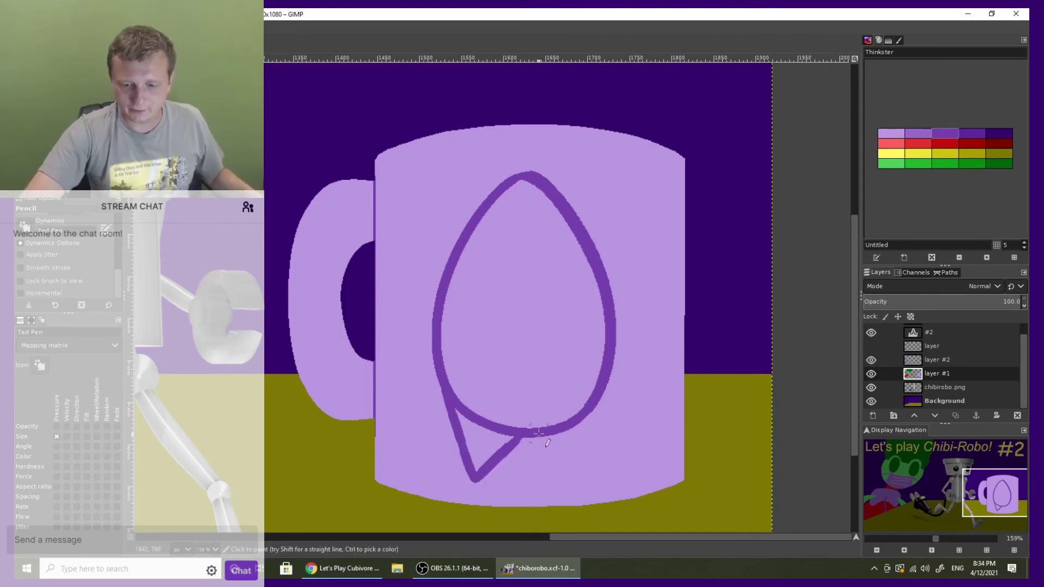
pyautogui.moveTo(536, 432)
pyautogui.mouseDown()
pyautogui.moveTo(581, 479)
pyautogui.moveTo(602, 408)
pyautogui.mouseUp()
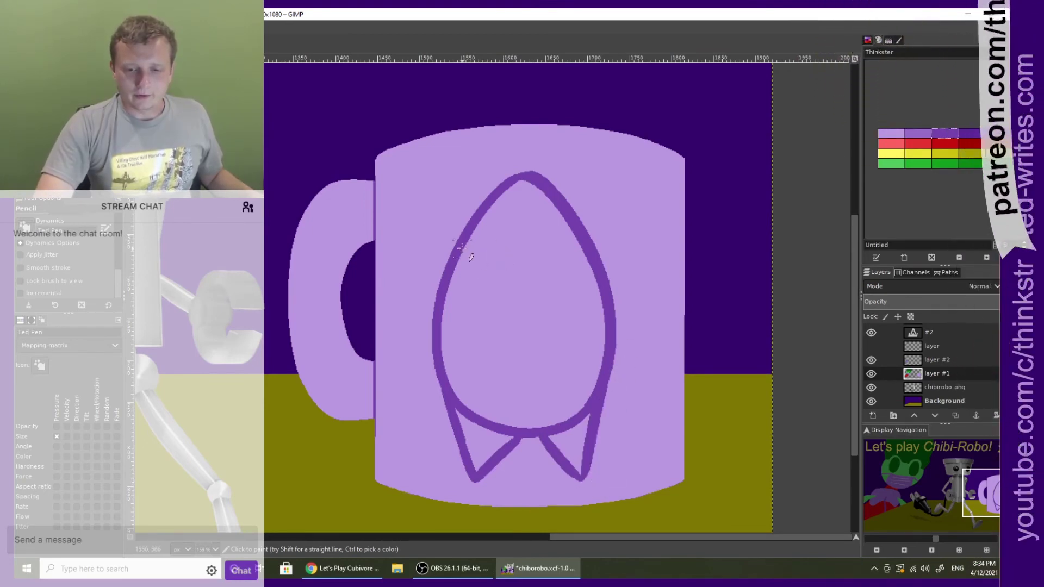
# - Draw an angry face inside the mug's egg outline with a slanted brow line, filled eyepatch, ring-shaped eye and frown
pyautogui.moveTo(464, 248)
pyautogui.mouseDown()
pyautogui.moveTo(576, 265)
pyautogui.moveTo(586, 250)
pyautogui.mouseUp()
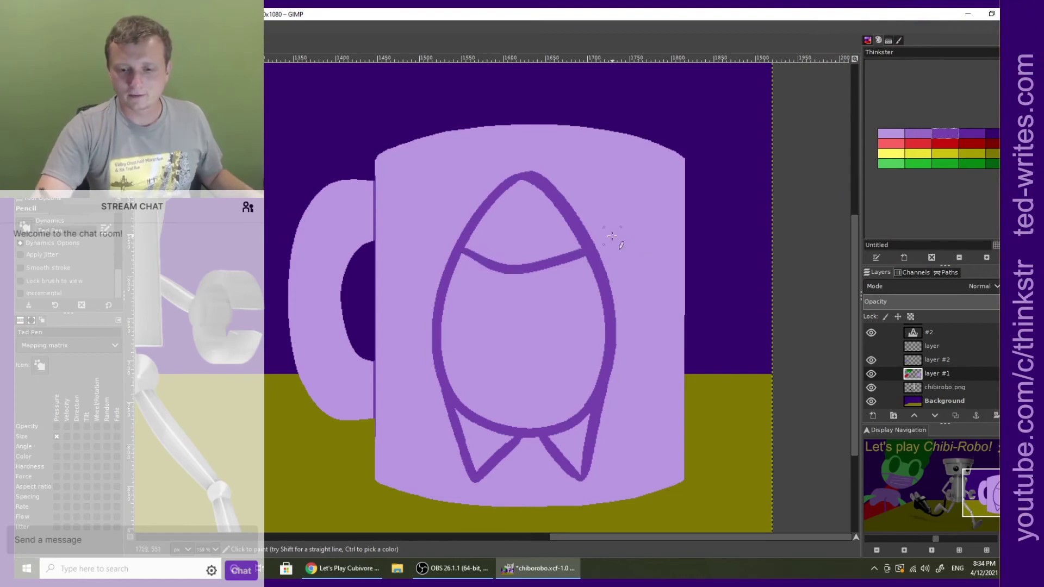
pyautogui.moveTo(480, 260)
pyautogui.mouseDown()
pyautogui.moveTo(489, 294)
pyautogui.moveTo(506, 276)
pyautogui.mouseUp()
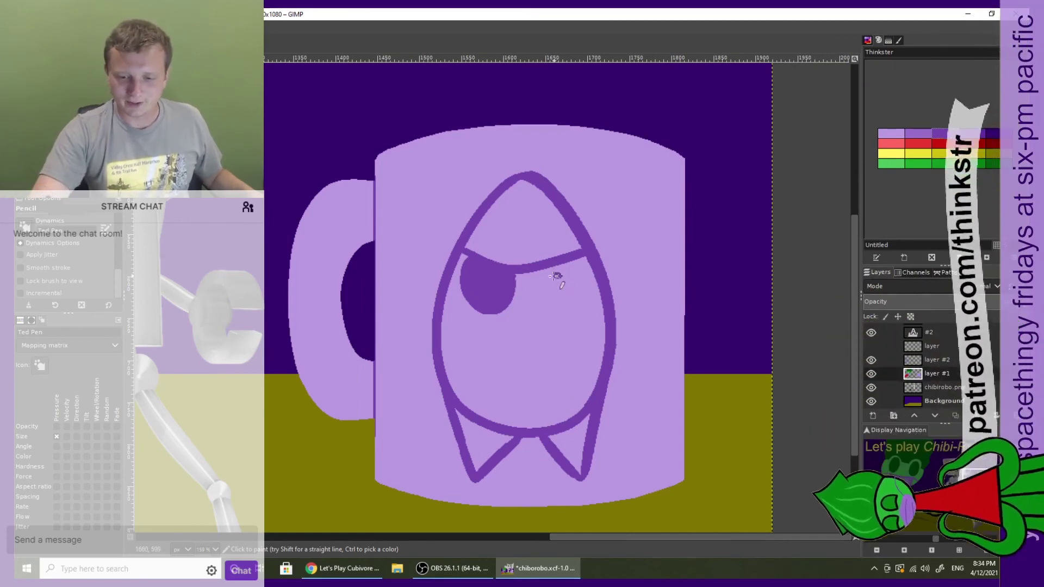
pyautogui.moveTo(554, 275); pyautogui.dragTo(577, 275)
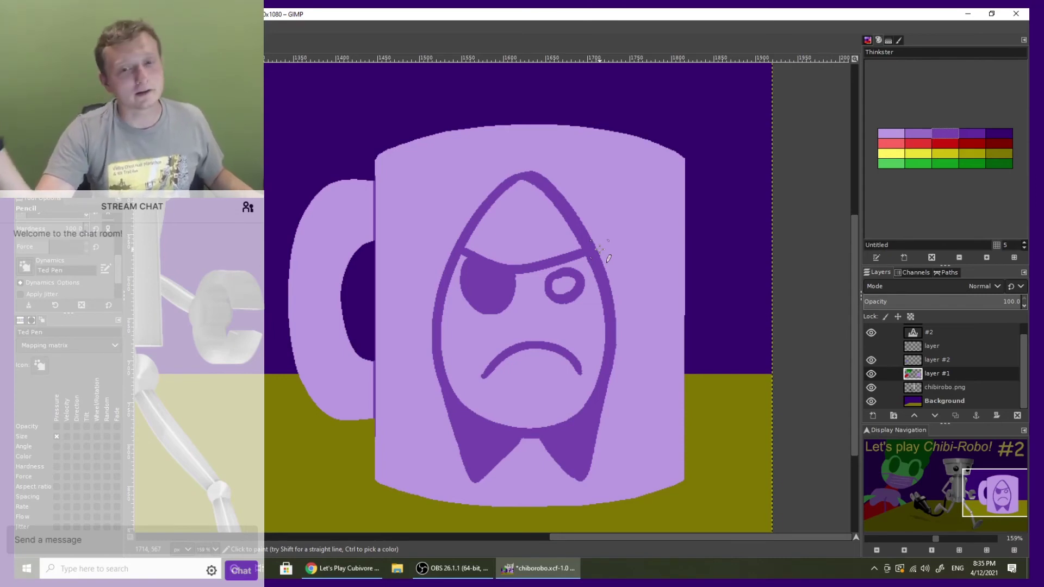
# - Draw a curved mid-purple arm outline on each side of the egg character on the mug with the Pencil tool
pyautogui.press('o')
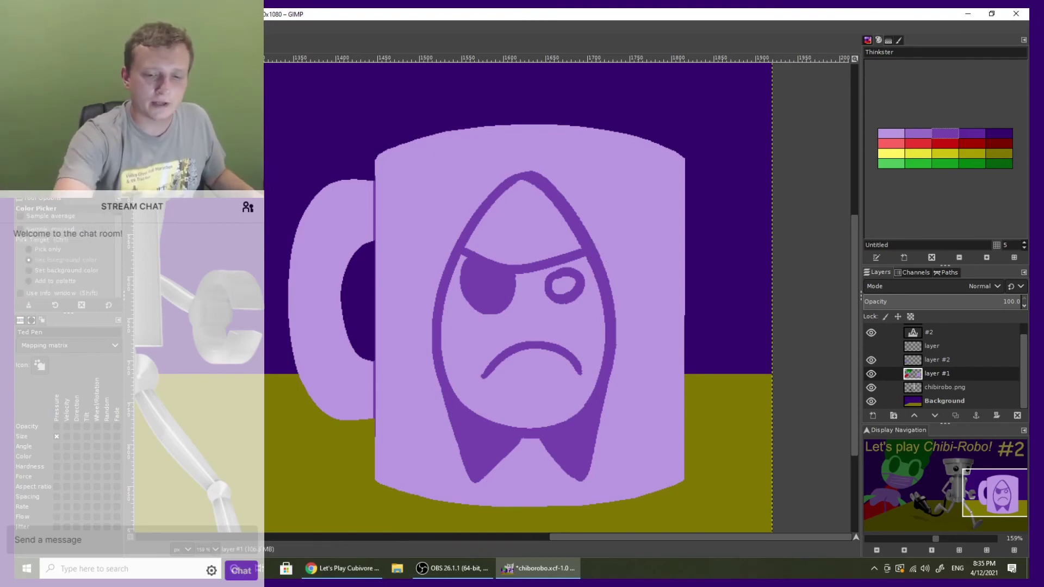
pyautogui.press('n')
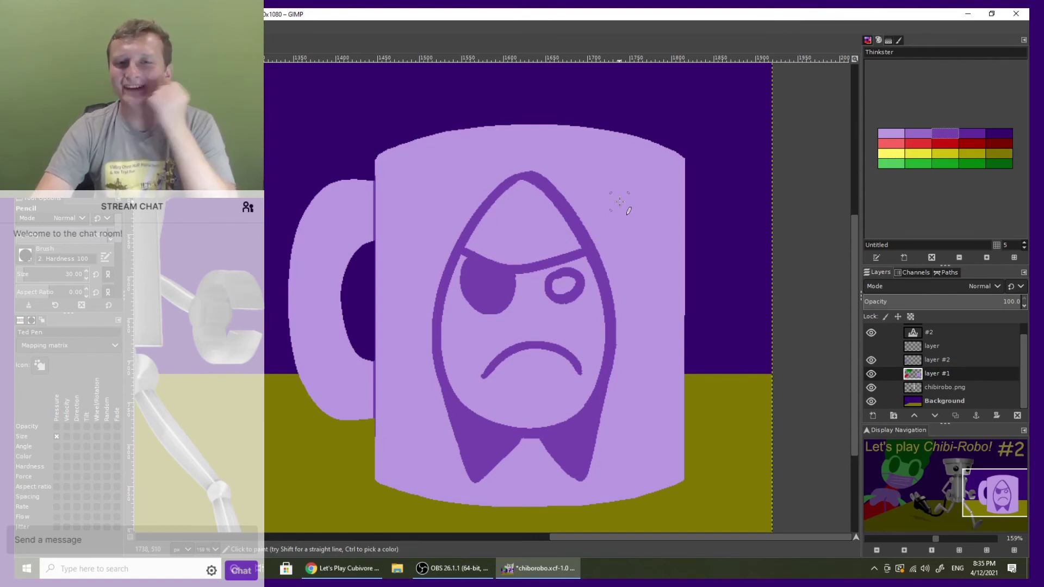
pyautogui.moveTo(615, 329); pyautogui.dragTo(645, 375)
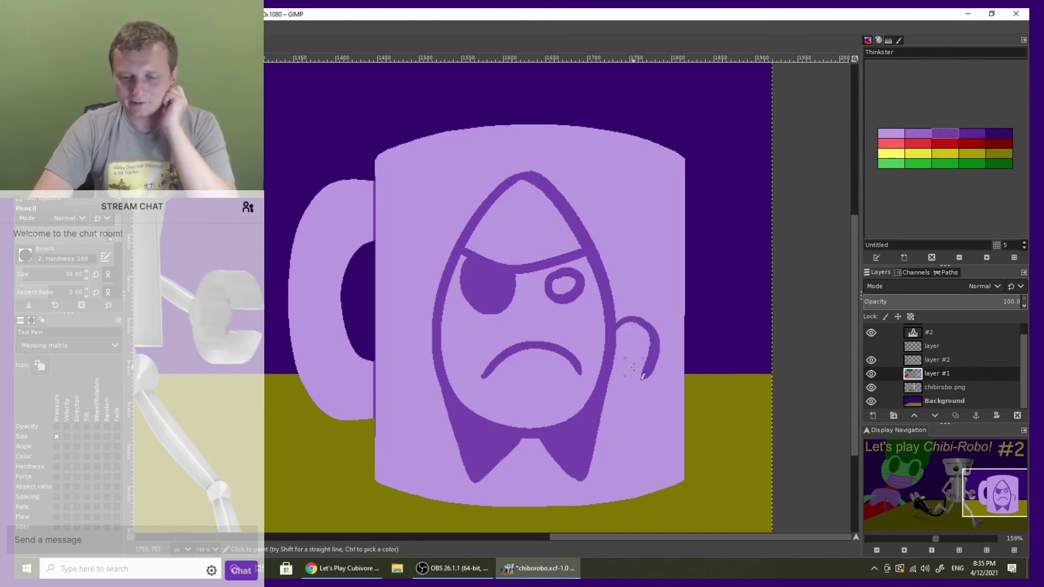
pyautogui.hotkey('ctrl', 'z')
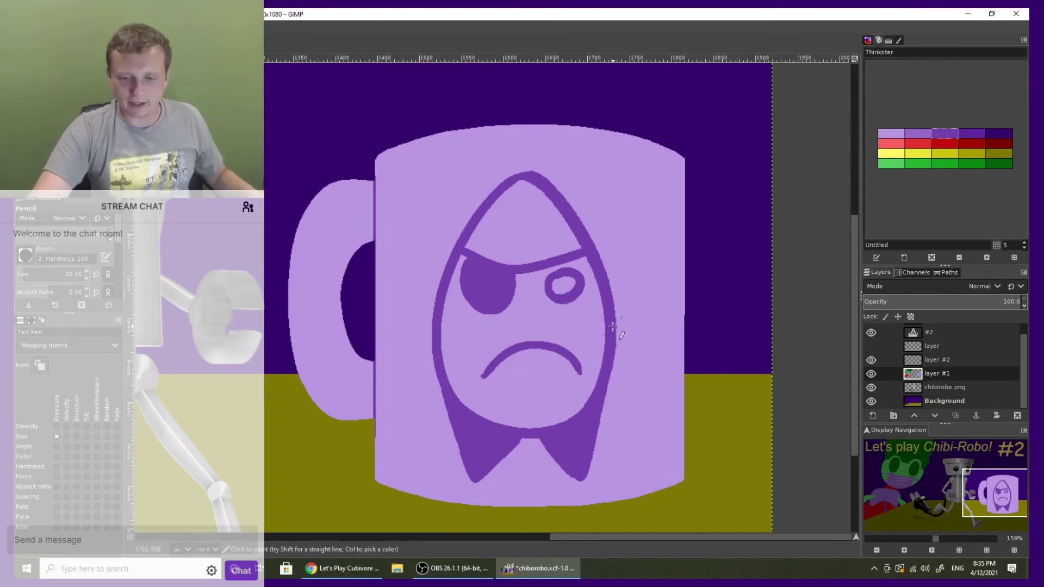
pyautogui.moveTo(617, 327)
pyautogui.mouseDown()
pyautogui.moveTo(646, 311)
pyautogui.moveTo(654, 383)
pyautogui.mouseUp()
pyautogui.moveTo(618, 338)
pyautogui.mouseDown()
pyautogui.moveTo(637, 385)
pyautogui.moveTo(662, 373)
pyautogui.mouseUp()
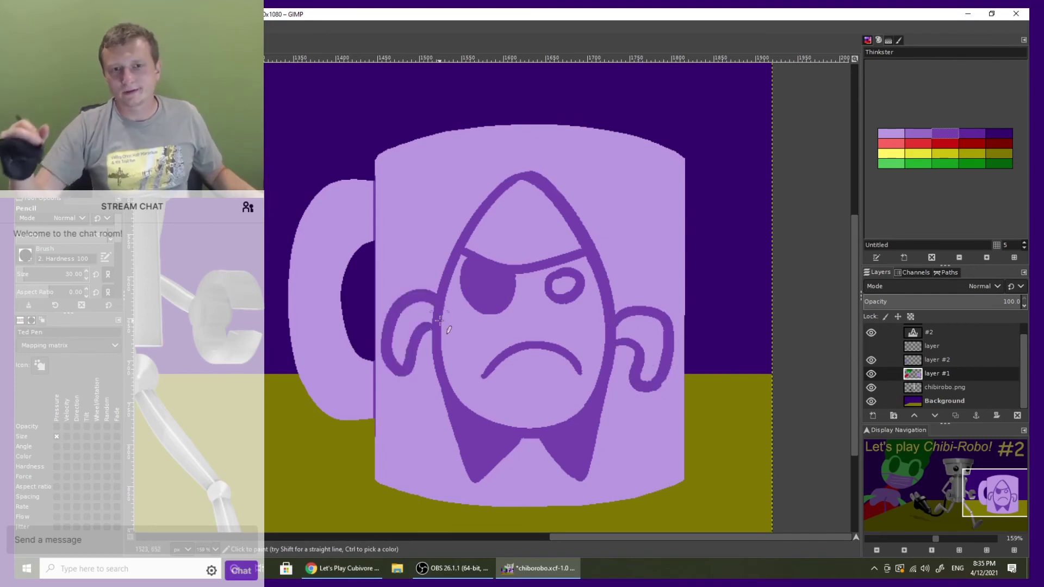
# - Try a purple ellipse outline on the table in front of the plug and undo it
pyautogui.click(877, 551)
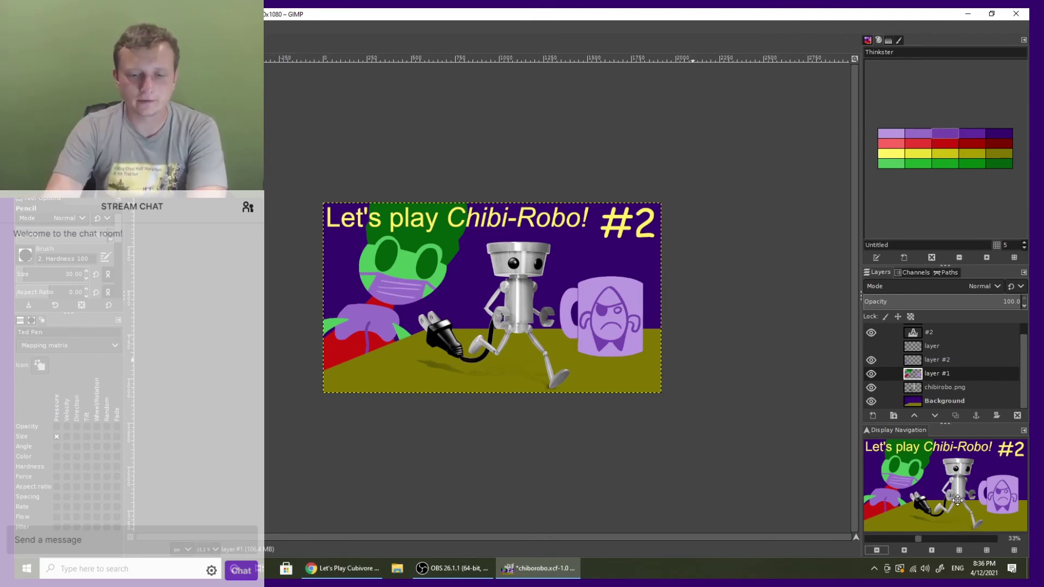
pyautogui.moveTo(394, 364)
pyautogui.mouseDown()
pyautogui.moveTo(371, 366)
pyautogui.moveTo(383, 363)
pyautogui.mouseUp()
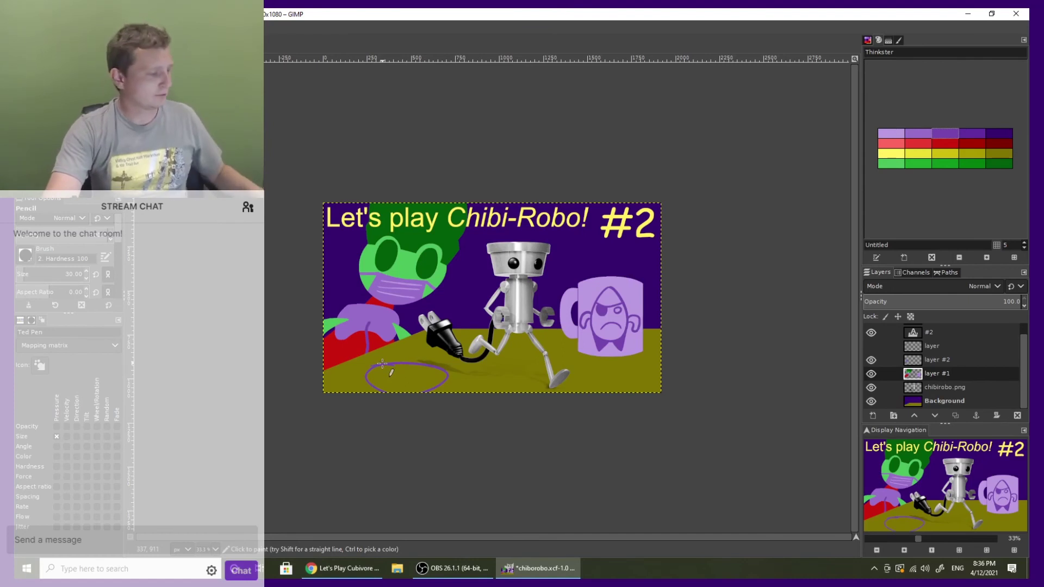
pyautogui.hotkey('ctrl', 'z')
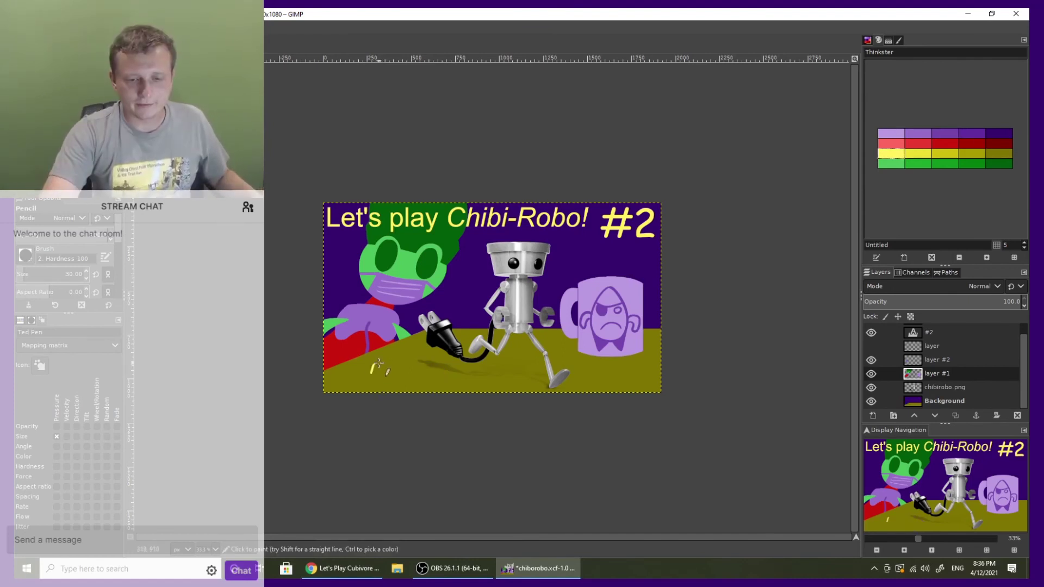
# - Draw a long yellow pencil with a light yellow tip and black point on the table in front of the plug
pyautogui.moveTo(379, 363); pyautogui.dragTo(531, 382)
pyautogui.moveTo(371, 370)
pyautogui.mouseDown()
pyautogui.moveTo(515, 396)
pyautogui.moveTo(497, 396)
pyautogui.moveTo(488, 378)
pyautogui.mouseUp()
pyautogui.hotkey('ctrl', 'z')
pyautogui.hotkey('ctrl', 'z')
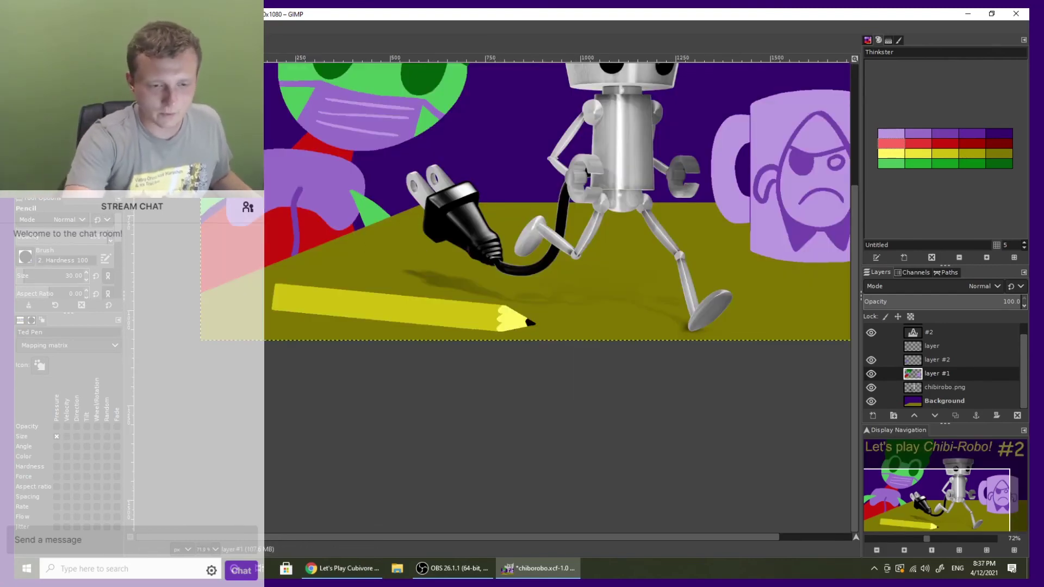
# - Select the yellow pencil body by color and paint a pink eraser and grey ferrule on its blunt end
pyautogui.press('u')
pyautogui.click(303, 306)
pyautogui.press('o')
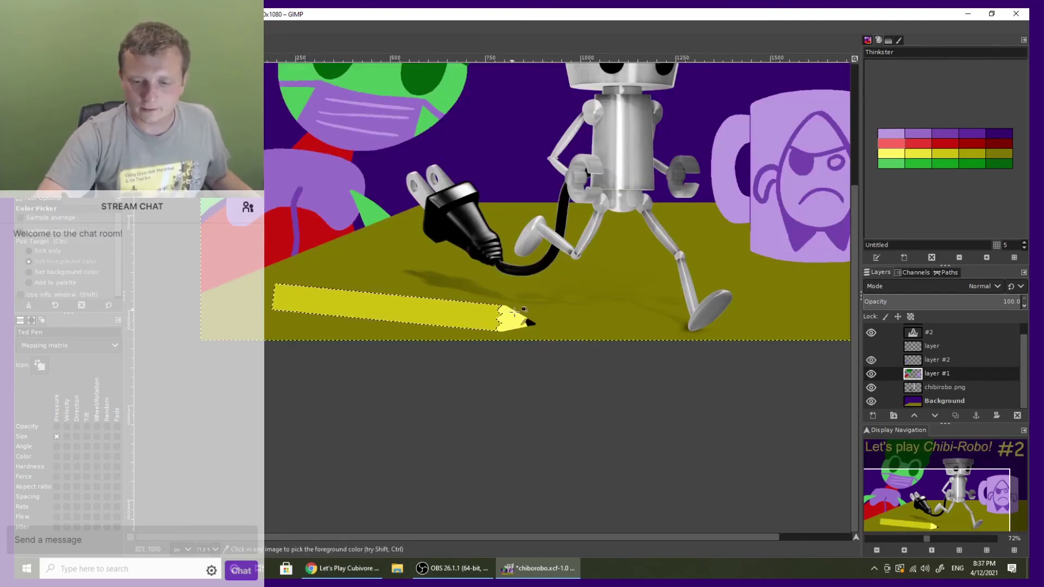
pyautogui.press('n')
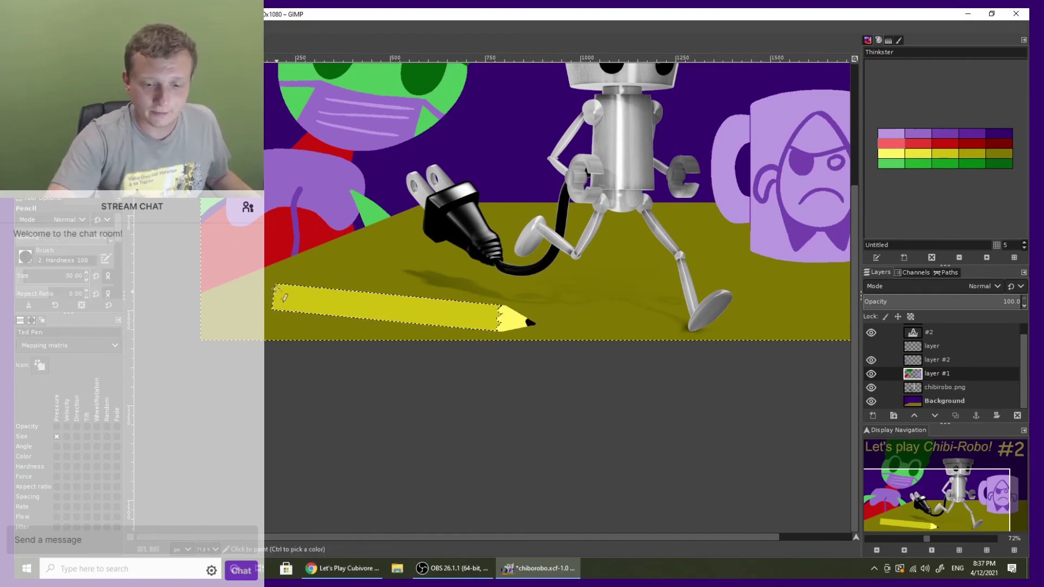
pyautogui.moveTo(276, 287)
pyautogui.mouseDown()
pyautogui.moveTo(281, 314)
pyautogui.moveTo(283, 266)
pyautogui.moveTo(283, 307)
pyautogui.moveTo(302, 270)
pyautogui.mouseUp()
pyautogui.hotkey('ctrl', 'z')
pyautogui.hotkey('ctrl', 'z')
pyautogui.hotkey('ctrl', 'z')
pyautogui.hotkey('ctrl', 'z')
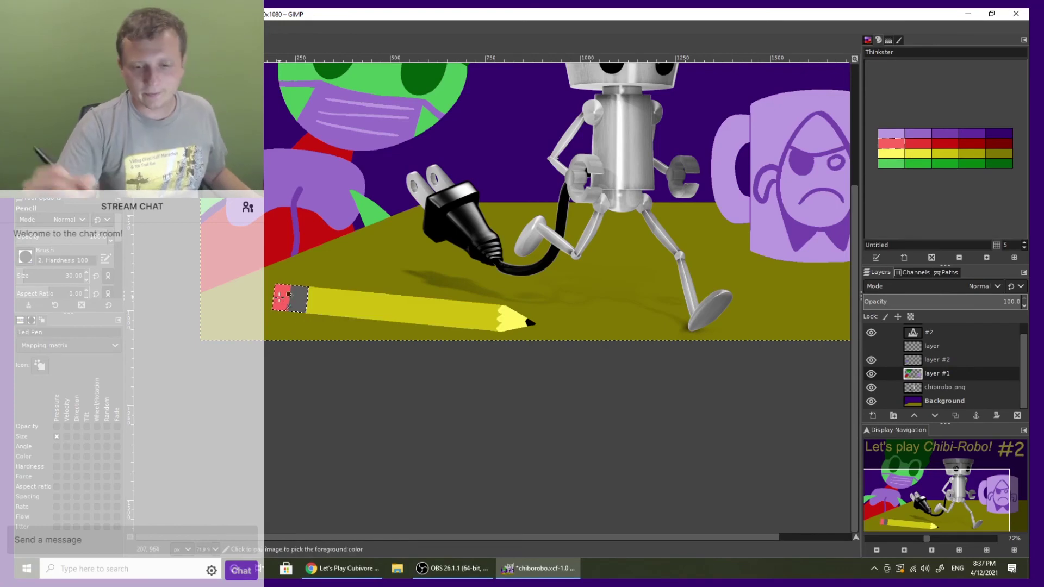
# - Check the whole thumbnail and export it as thumbnail_2.png in the chibirobo folder
pyautogui.click(877, 550)
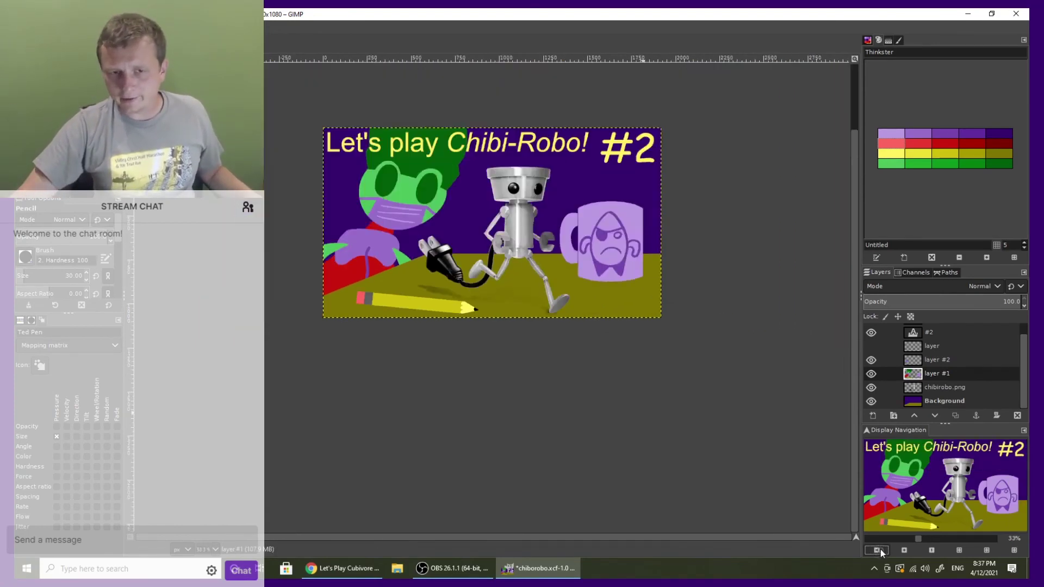
pyautogui.click(877, 550)
pyautogui.click(905, 550)
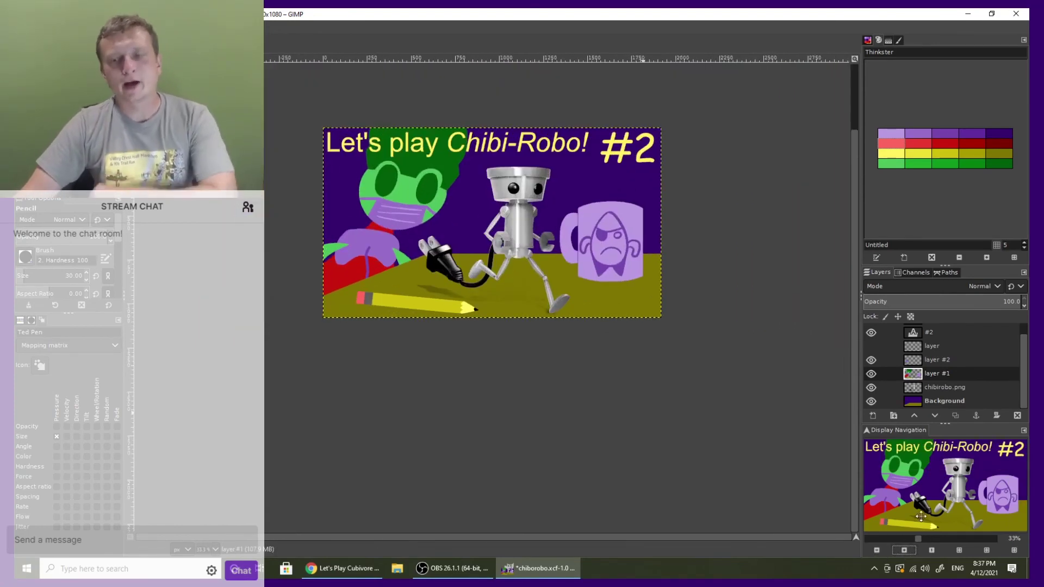
pyautogui.moveTo(946, 491); pyautogui.dragTo(927, 474)
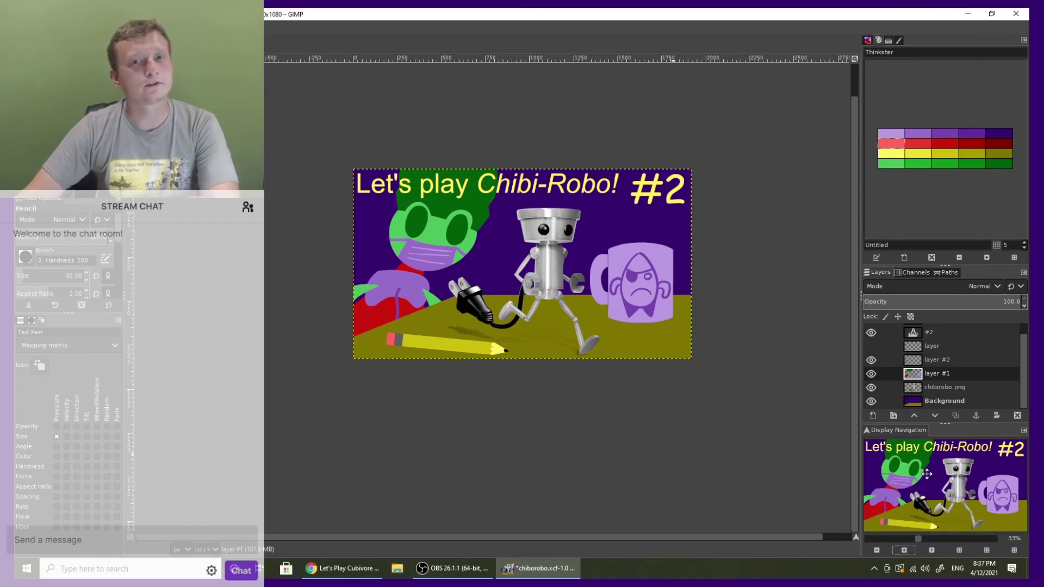
pyautogui.hotkey('ctrl', 'e')
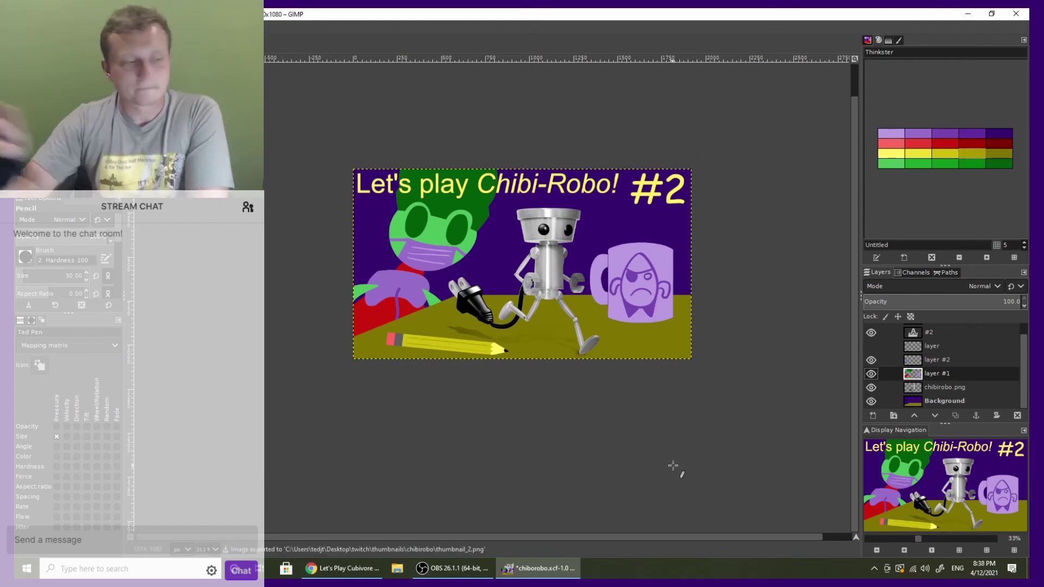